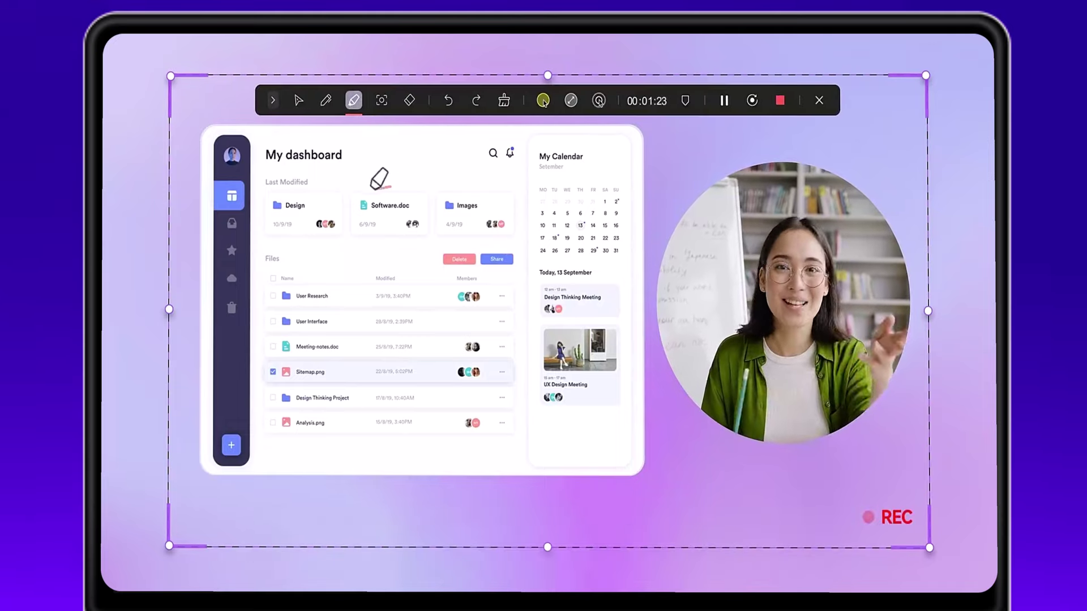
mouse_move(373, 187)
left_mouse_down()
mouse_move(460, 174)
mouse_move(364, 185)
left_mouse_up()
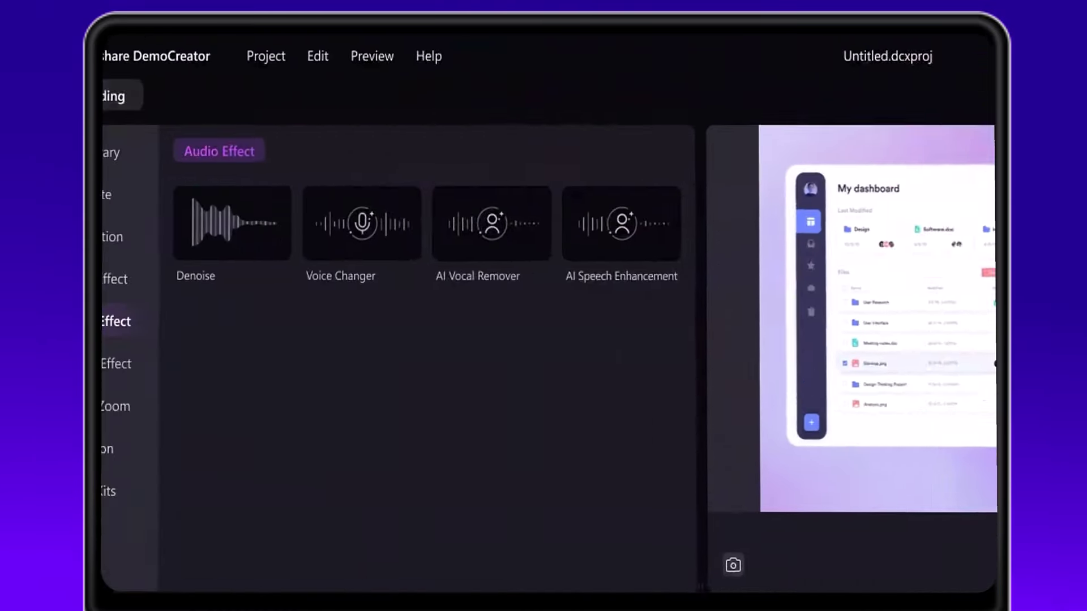
left_click_drag(585, 248, 527, 368)
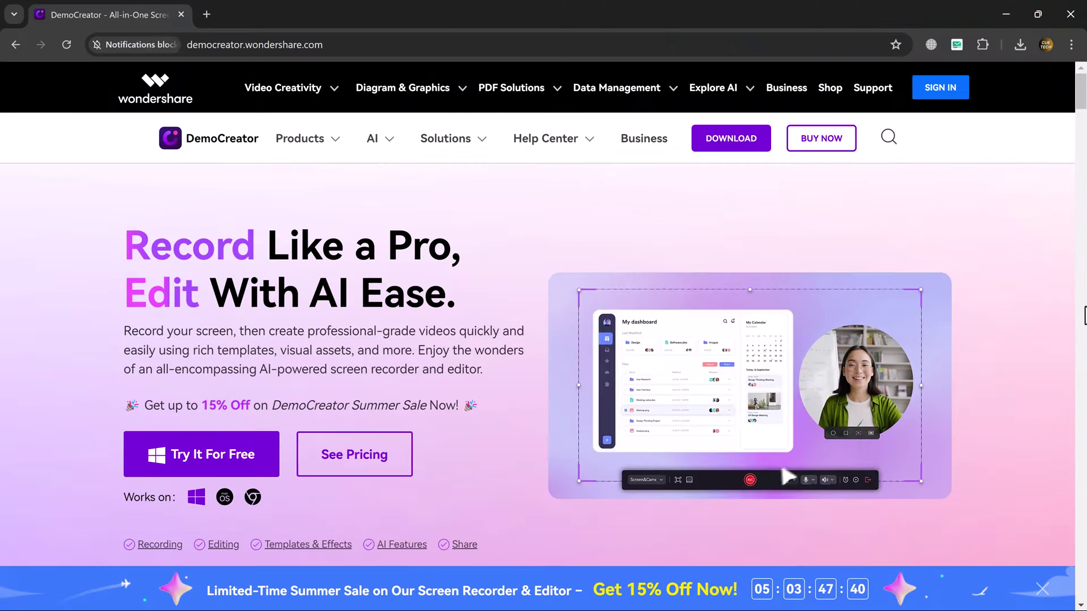
Dismiss the Google sign-in prompt and look through the DemoCreator home page's sections on recording modes, visual assets, AI features and use cases
scroll(881, 340, "down", 7)
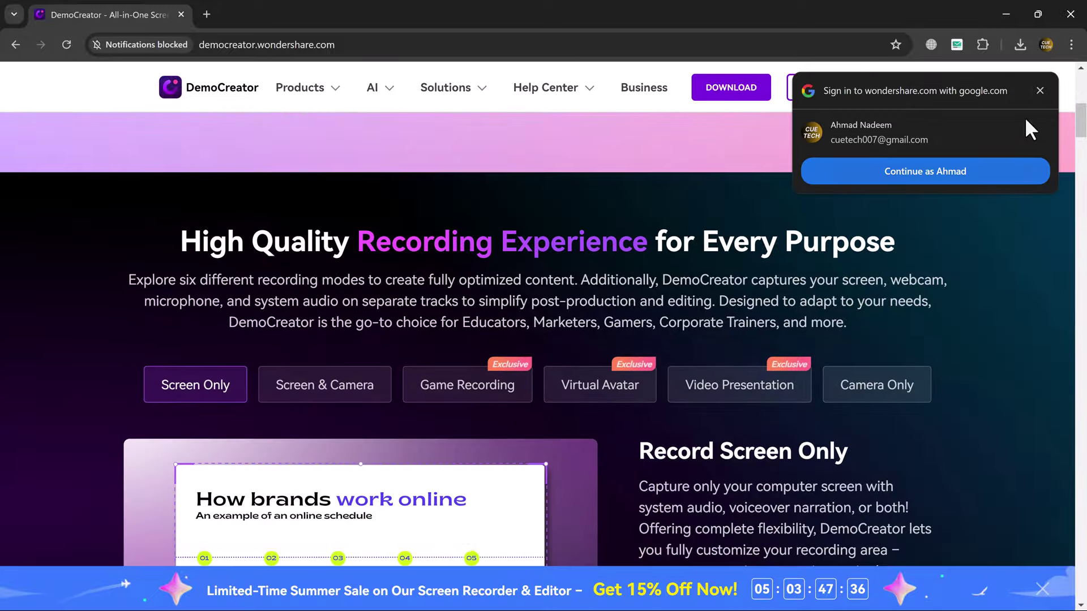
left_click(1040, 90)
scroll(922, 311, "down", 5)
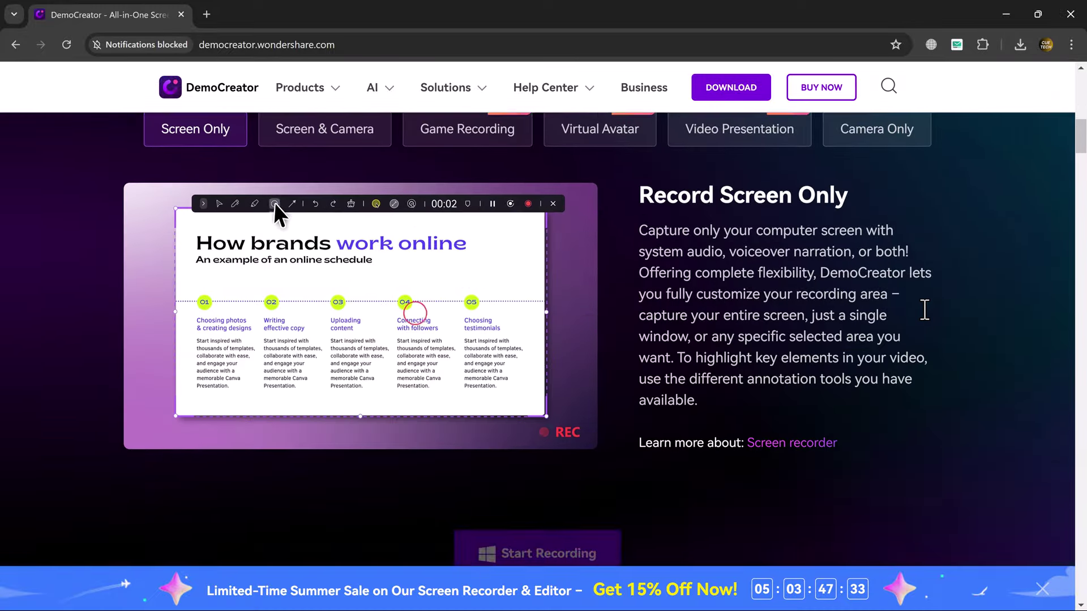
scroll(925, 310, "down", 20)
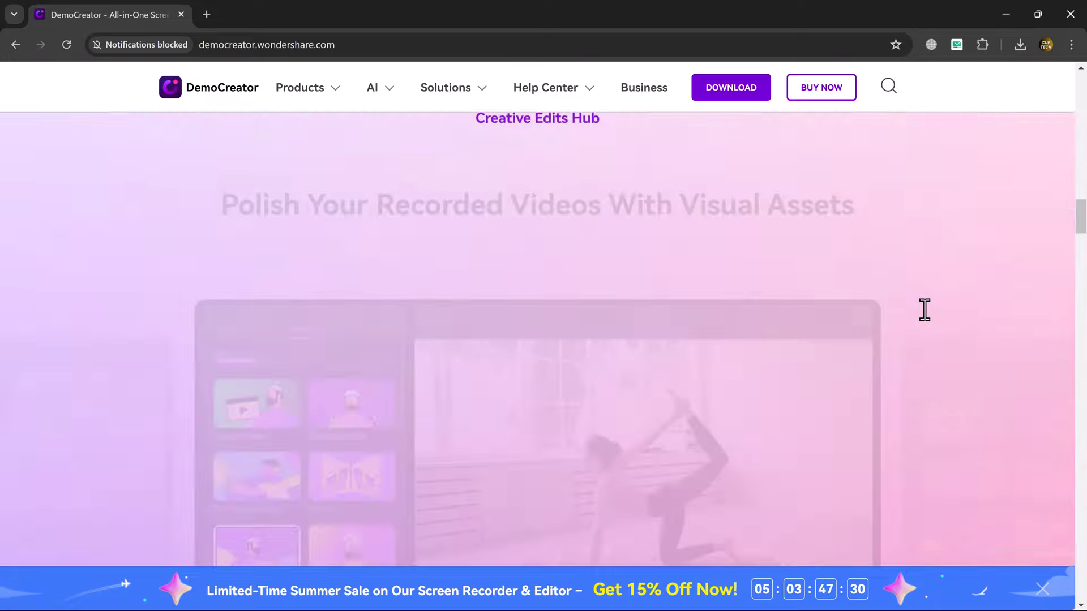
scroll(925, 310, "down", 20)
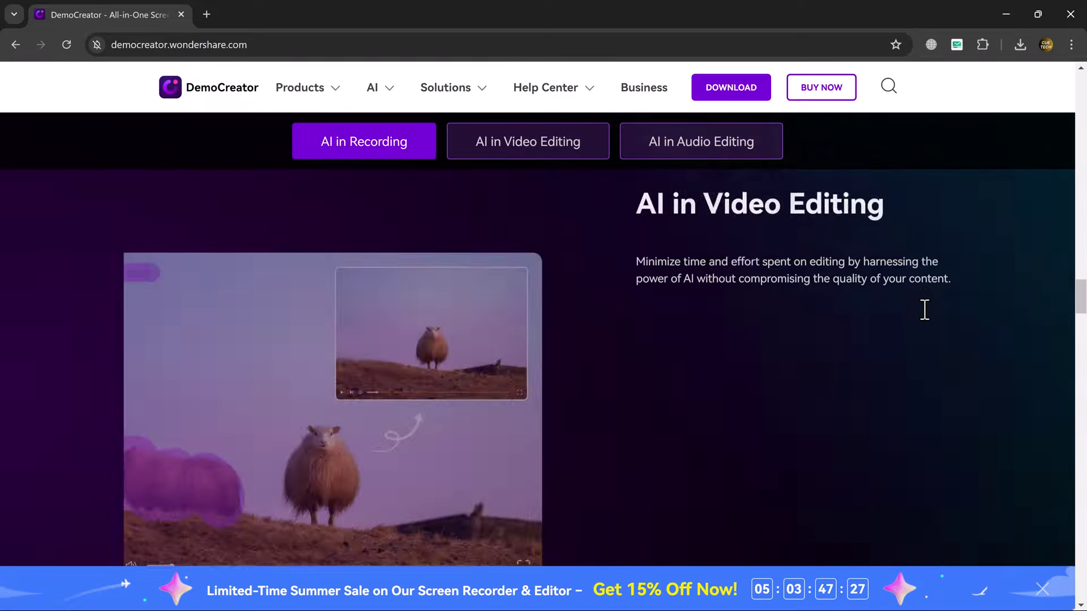
scroll(924, 310, "down", 20)
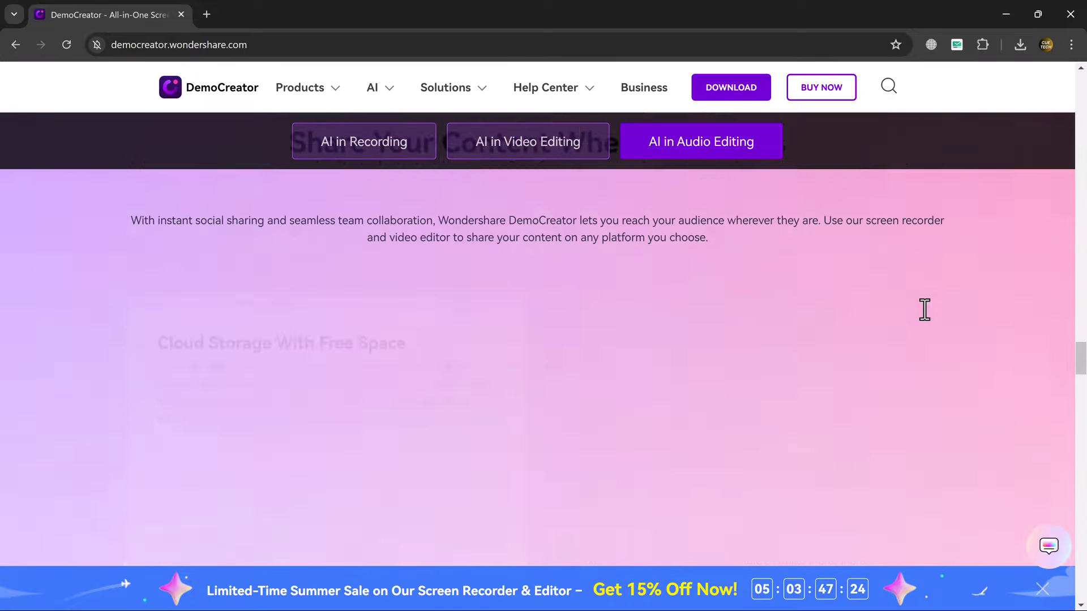
scroll(924, 310, "down", 20)
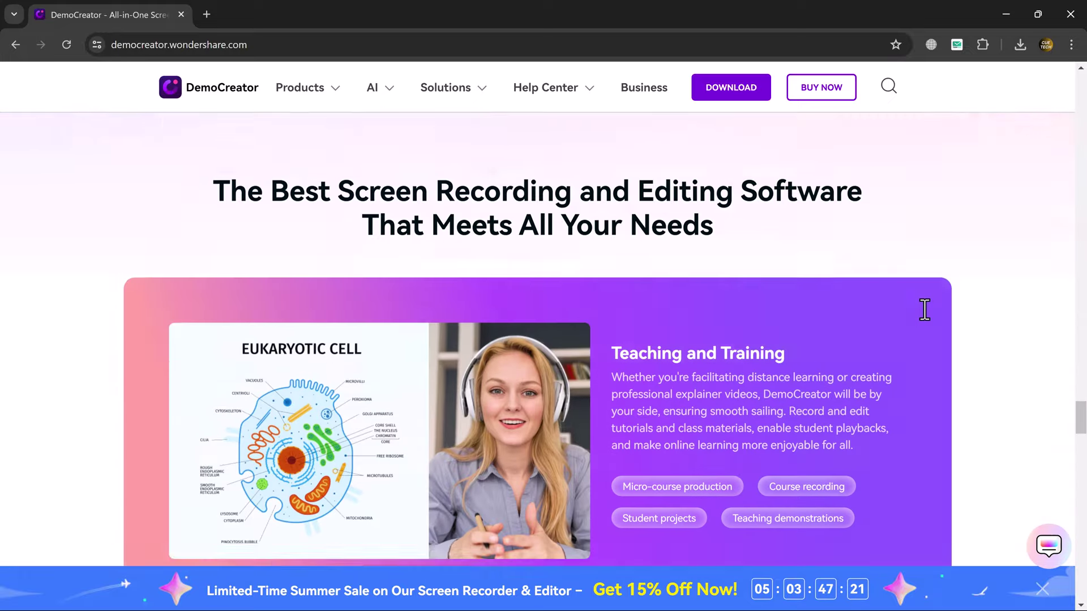
scroll(924, 311, "down", 20)
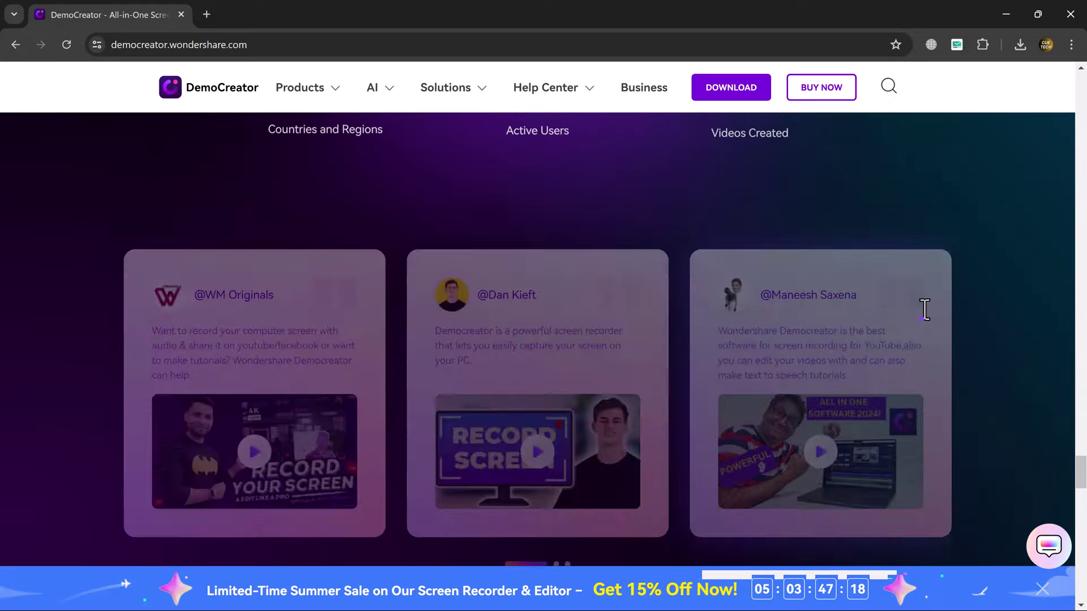
scroll(925, 310, "up", 15)
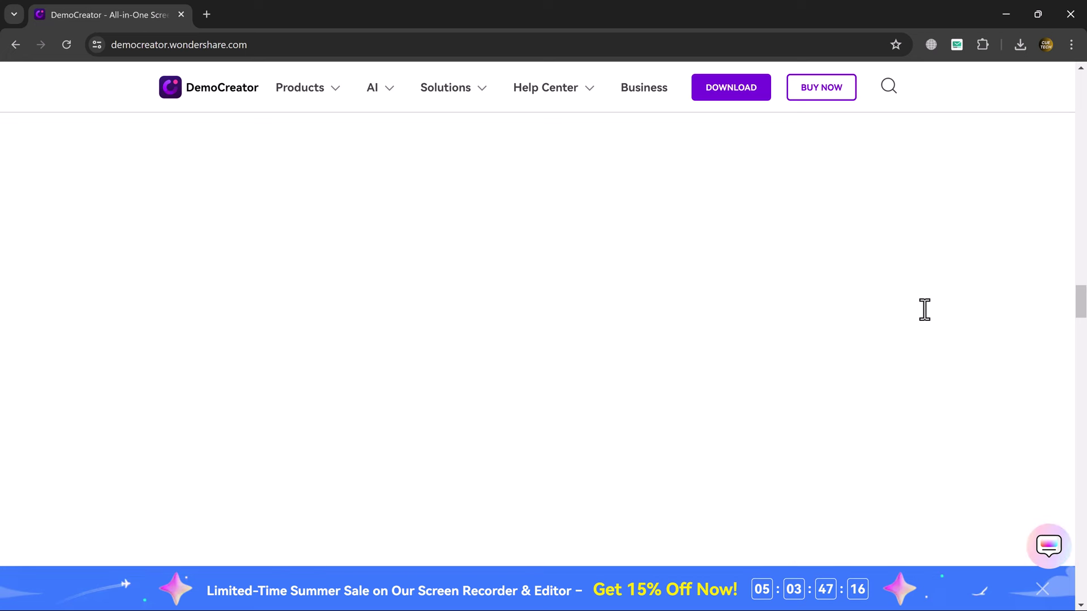
scroll(924, 310, "up", 20)
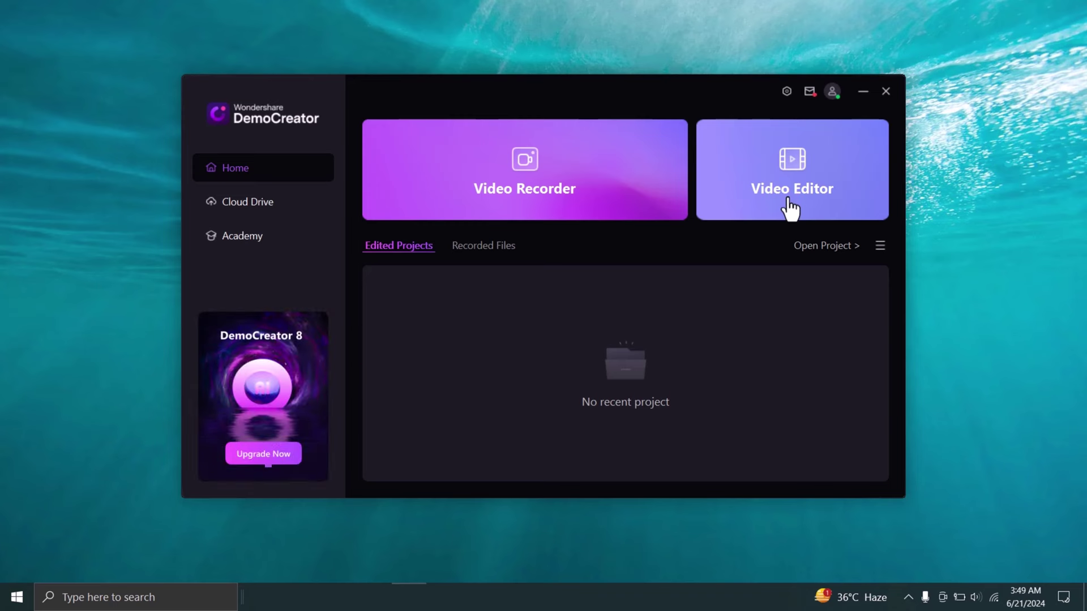
Switch to the DemoCreator desktop app, set up a Screen recording in the Video Recorder and move the capture frame slightly up and right
left_click(548, 195)
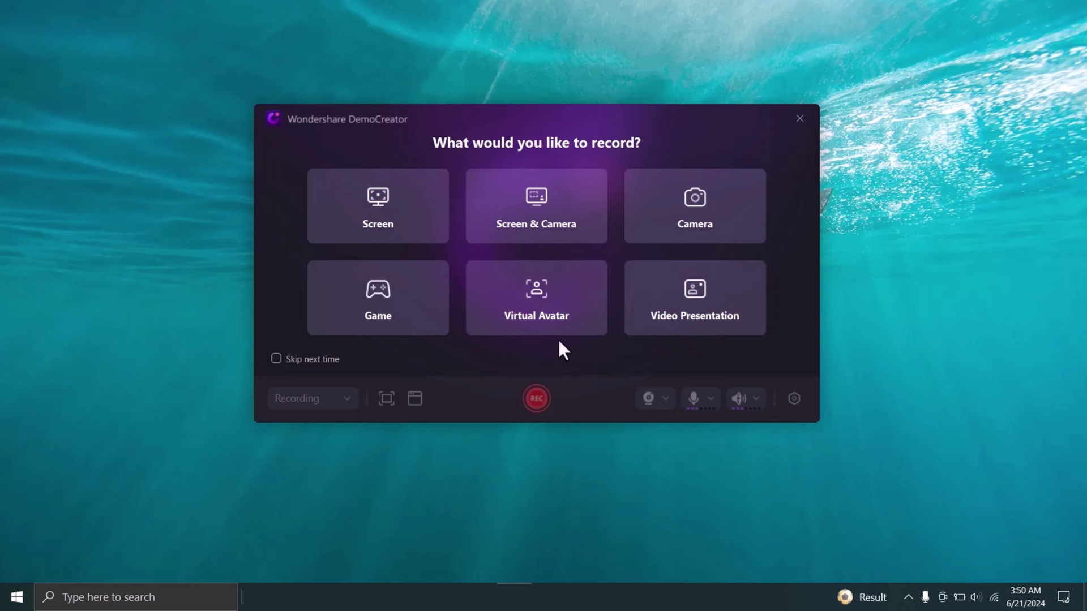
left_click(401, 226)
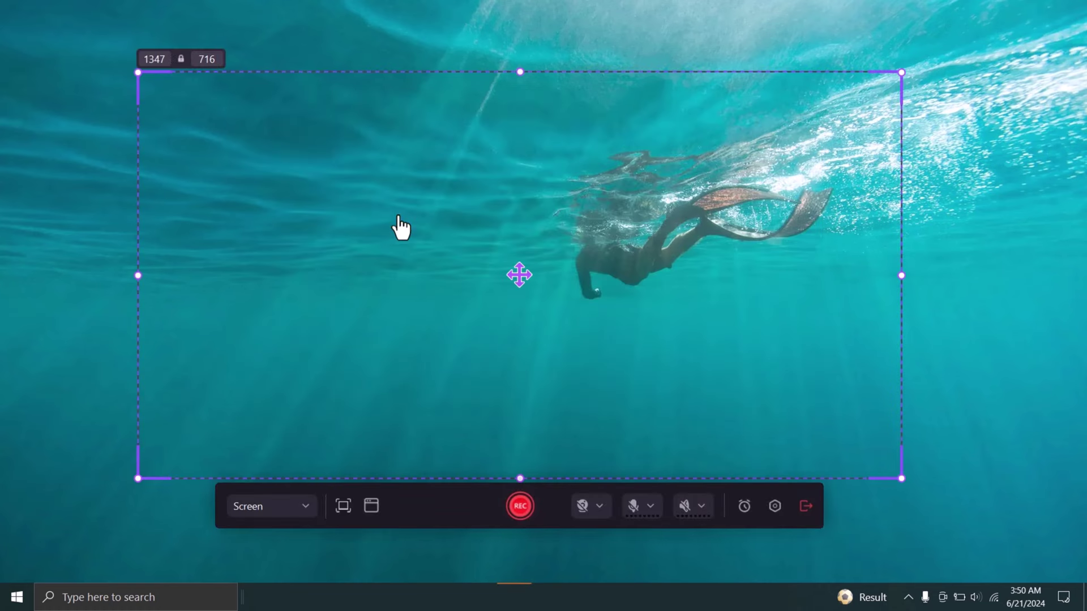
left_click_drag(519, 275, 539, 269)
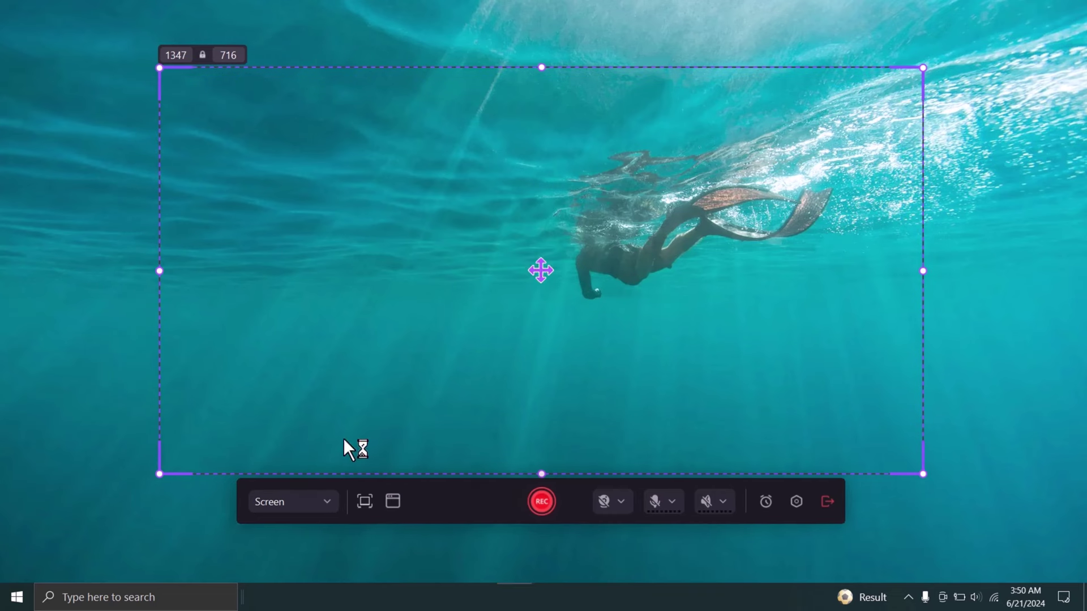
Review the available recording modes and the capture area options, including full screen, custom selection, capture window and aspect ratio presets
left_click(325, 500)
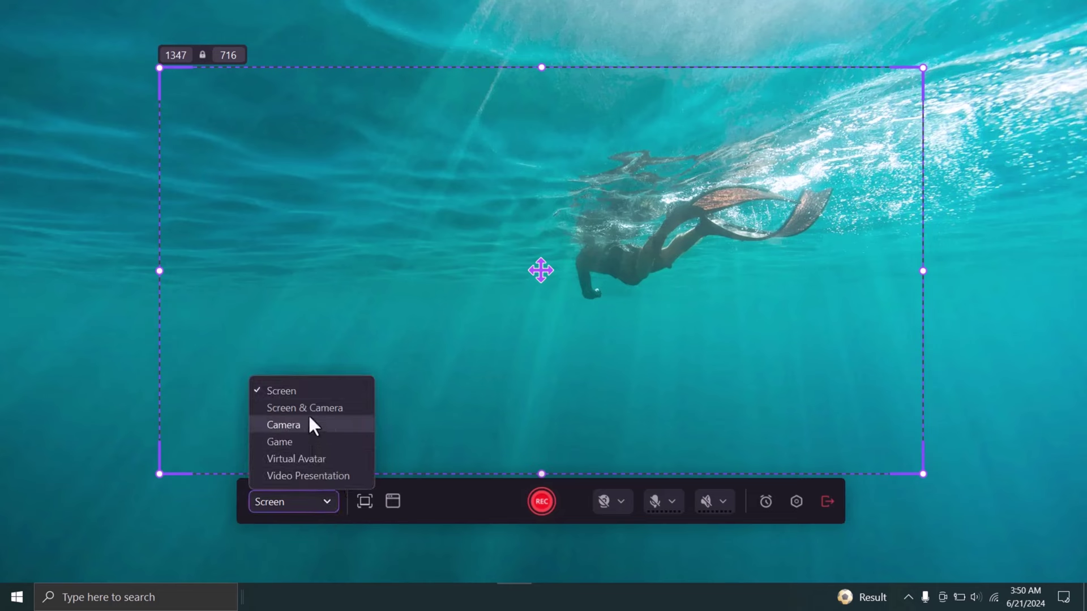
left_click(364, 506)
left_click(363, 506)
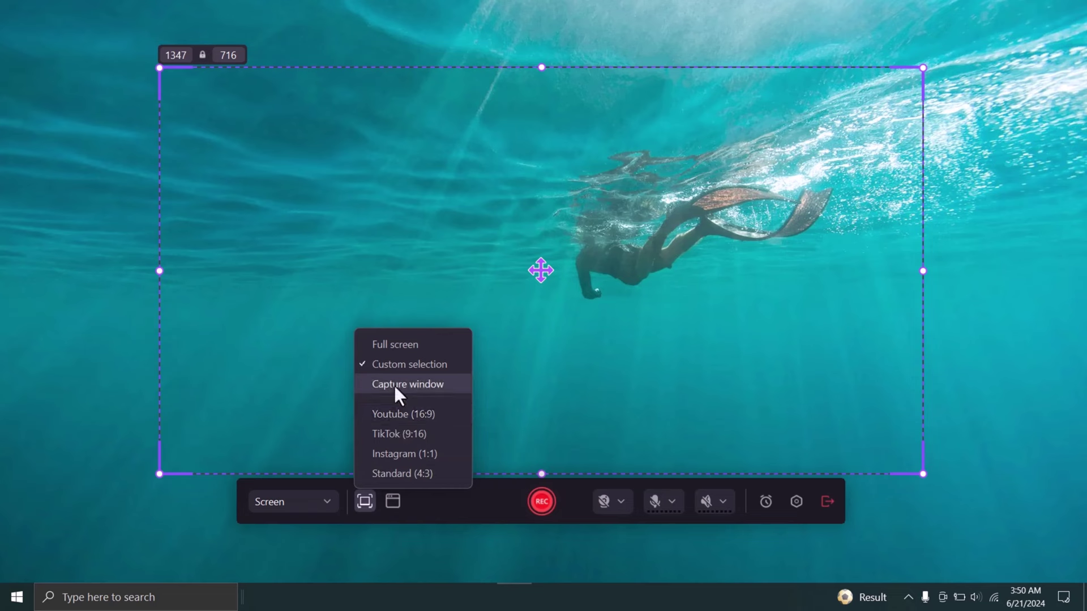
mouse_move(541, 271)
left_mouse_down()
mouse_move(517, 274)
mouse_move(538, 269)
left_mouse_up()
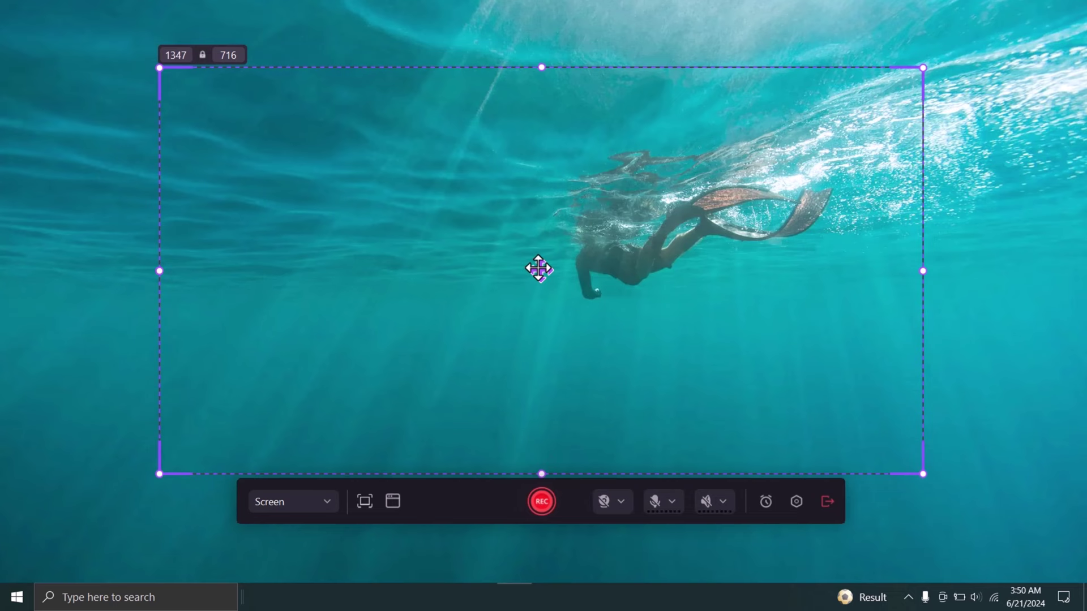
left_click(324, 501)
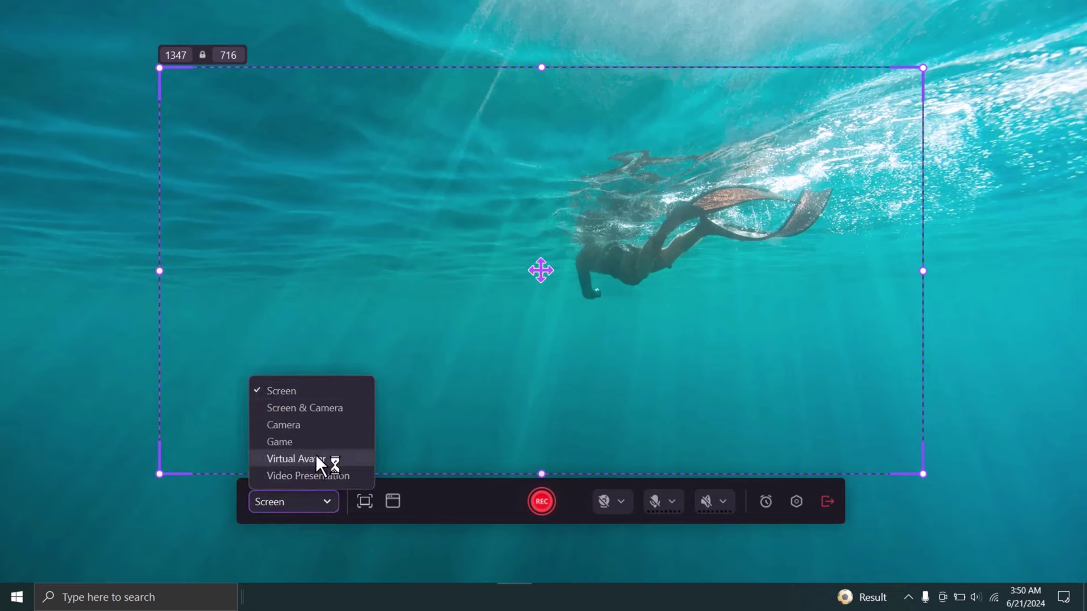
left_click(364, 506)
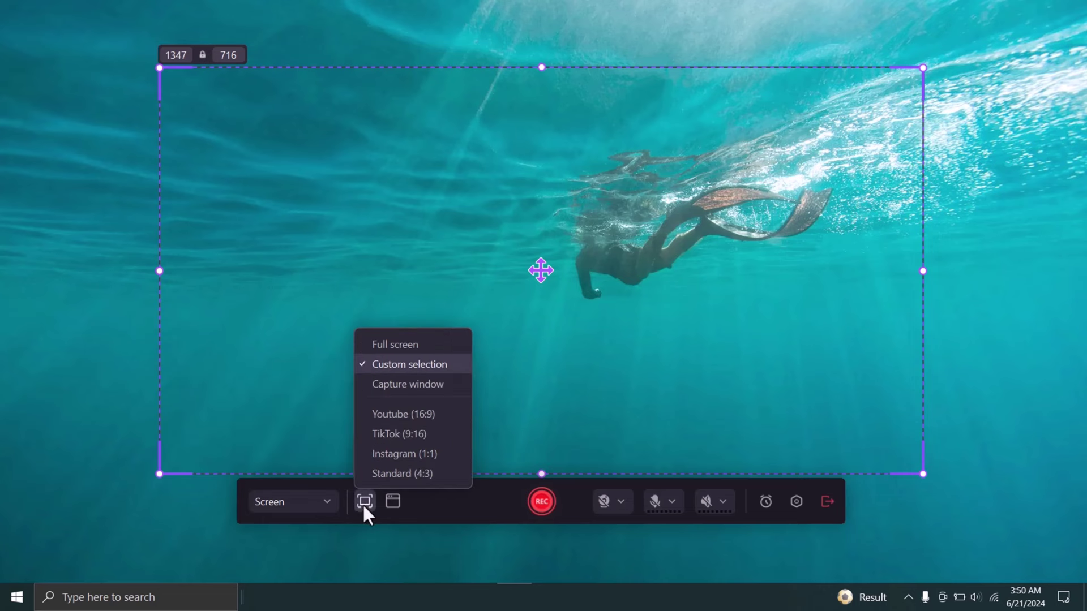
left_click(394, 386)
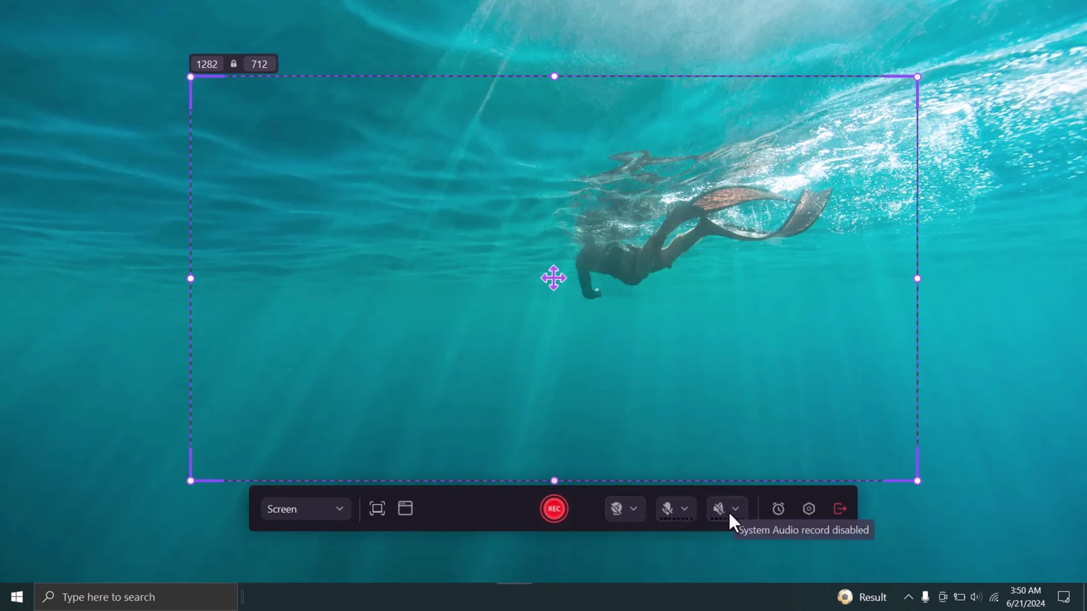
Try scheduling a recording to start on 2024-06-22 at 03:56:03, and close the scheduler without creating the task
left_click(782, 513)
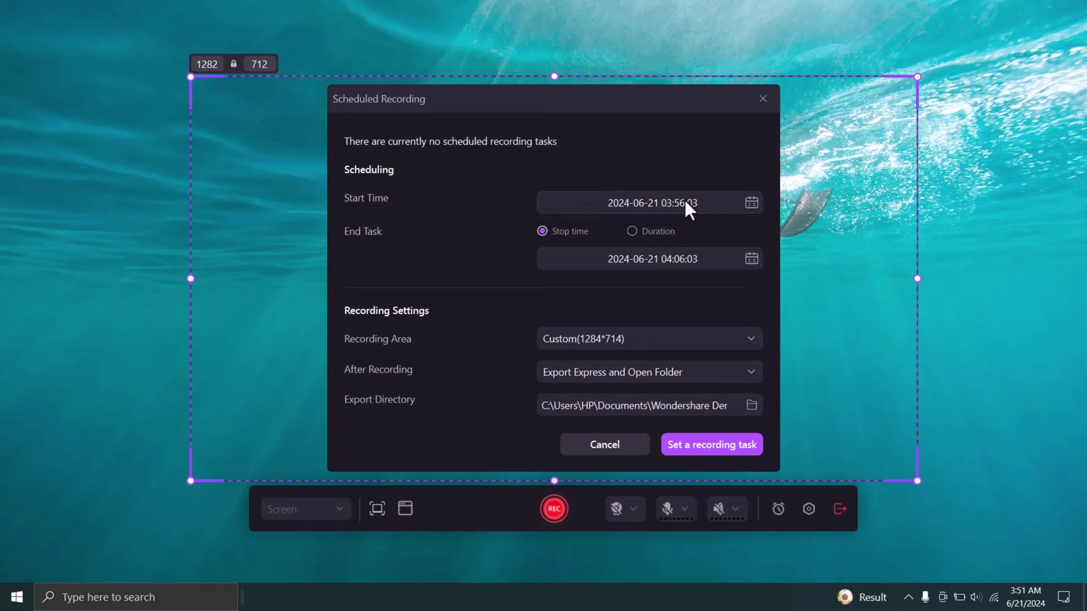
left_click(686, 204)
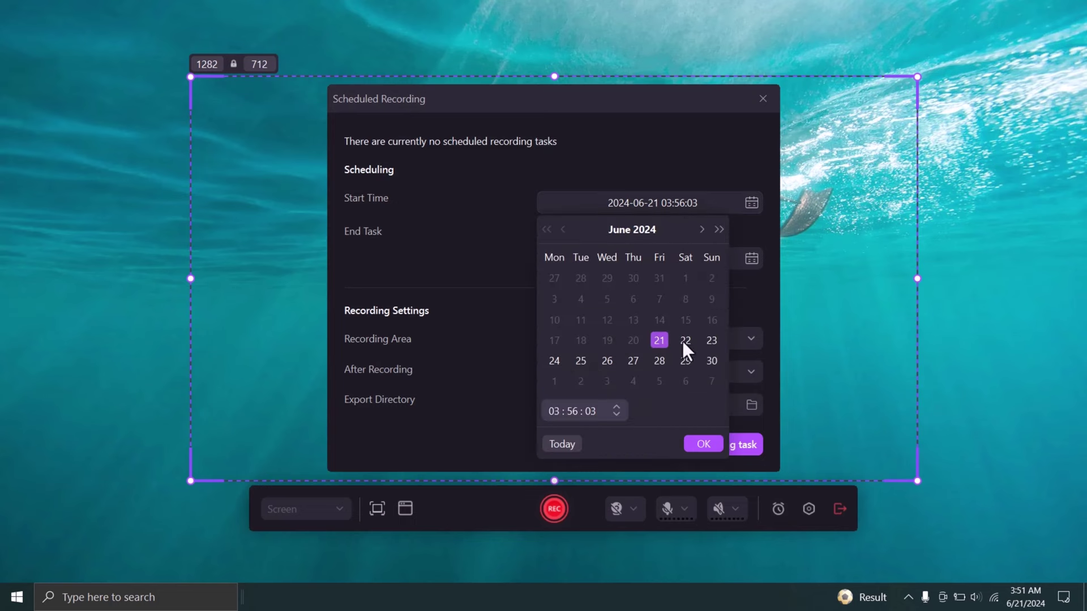
left_click(701, 445)
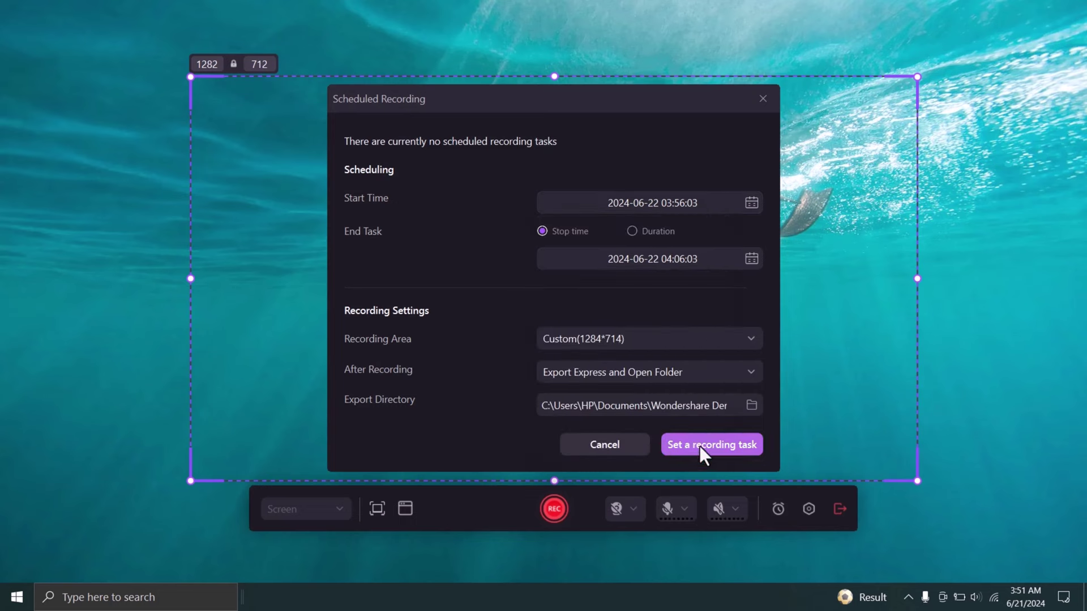
left_click(671, 205)
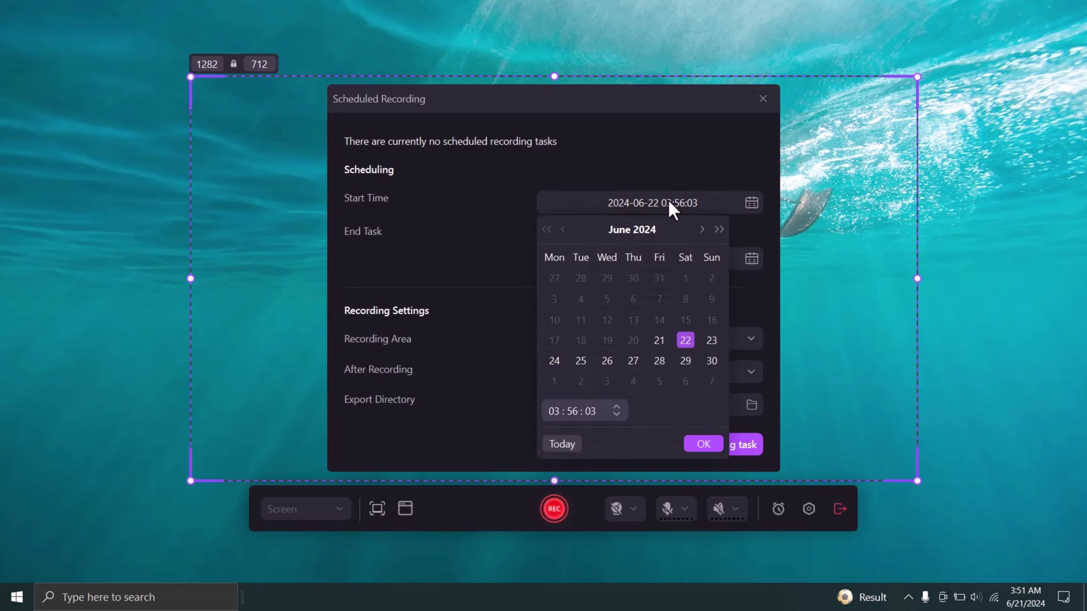
triple_click(594, 412)
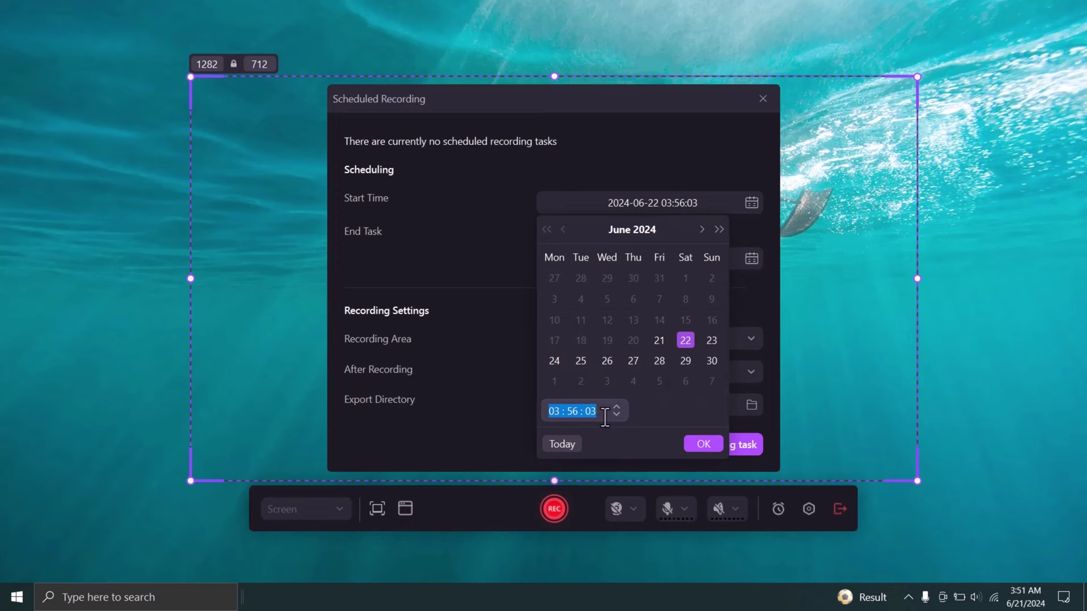
left_click(697, 445)
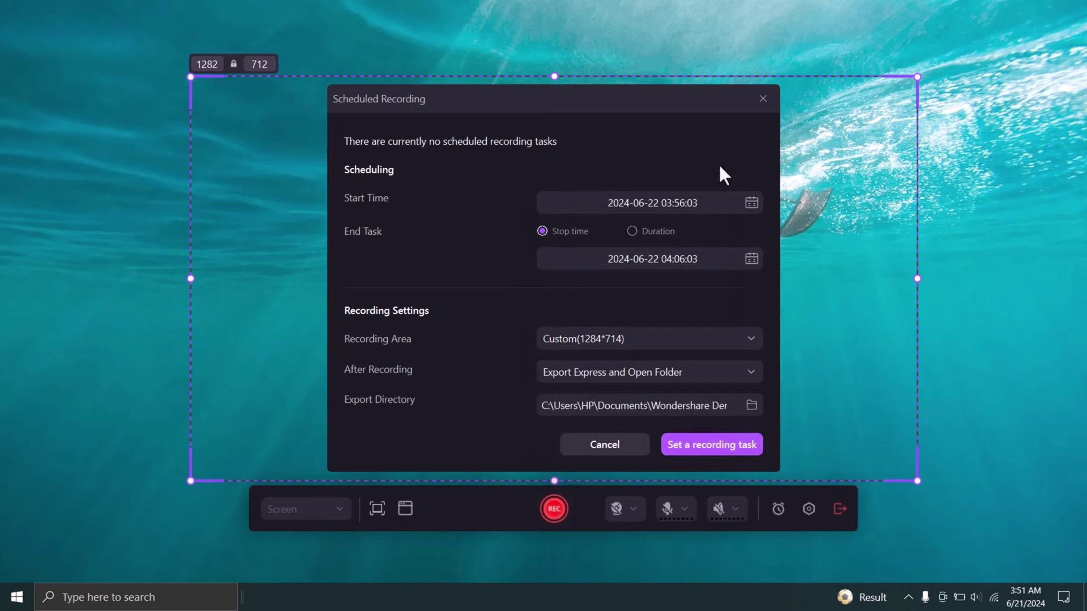
left_click(762, 99)
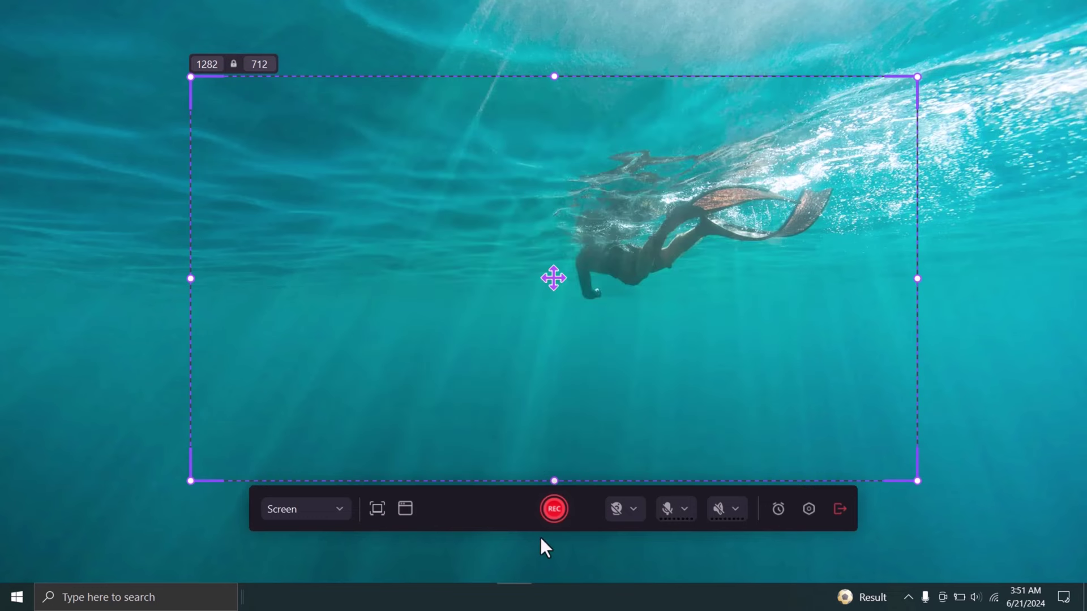
Start the screen recording and draw a yellow check mark in the capture area's upper left with the 3 px pen
left_click(557, 504)
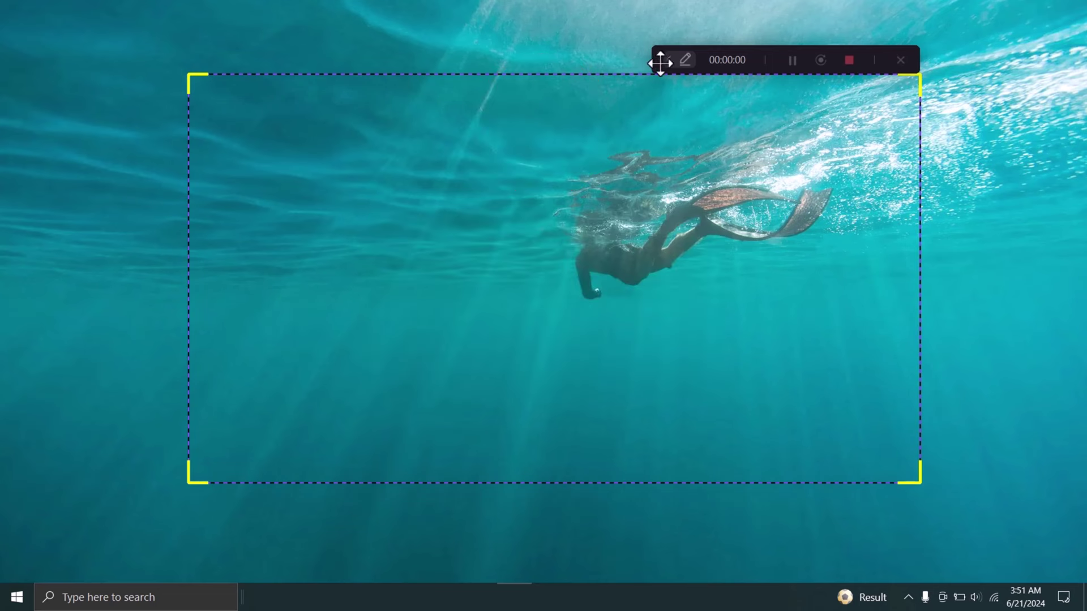
left_click(684, 60)
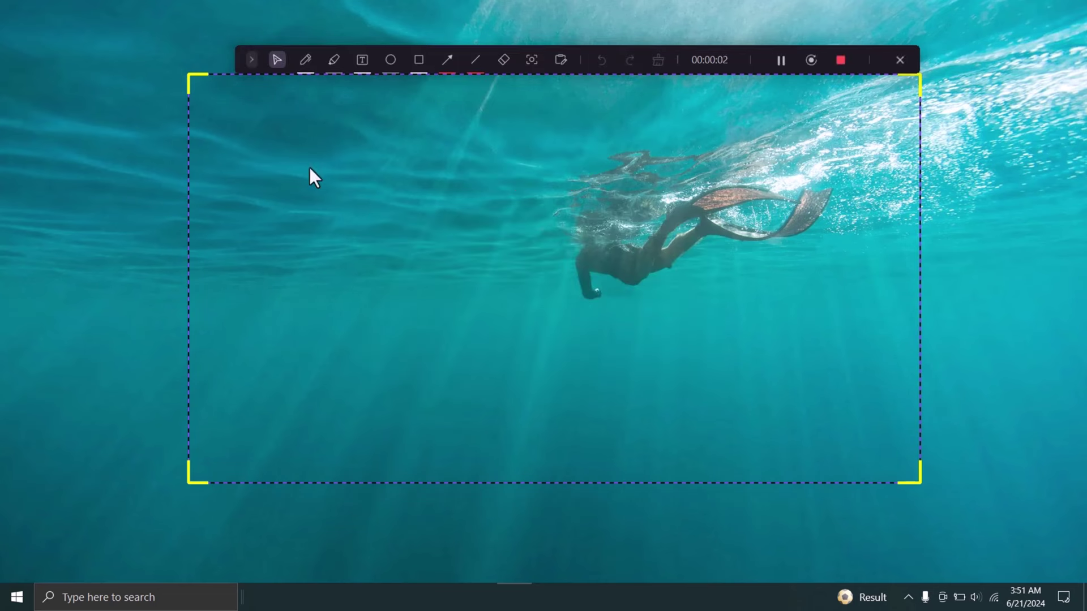
left_click(308, 60)
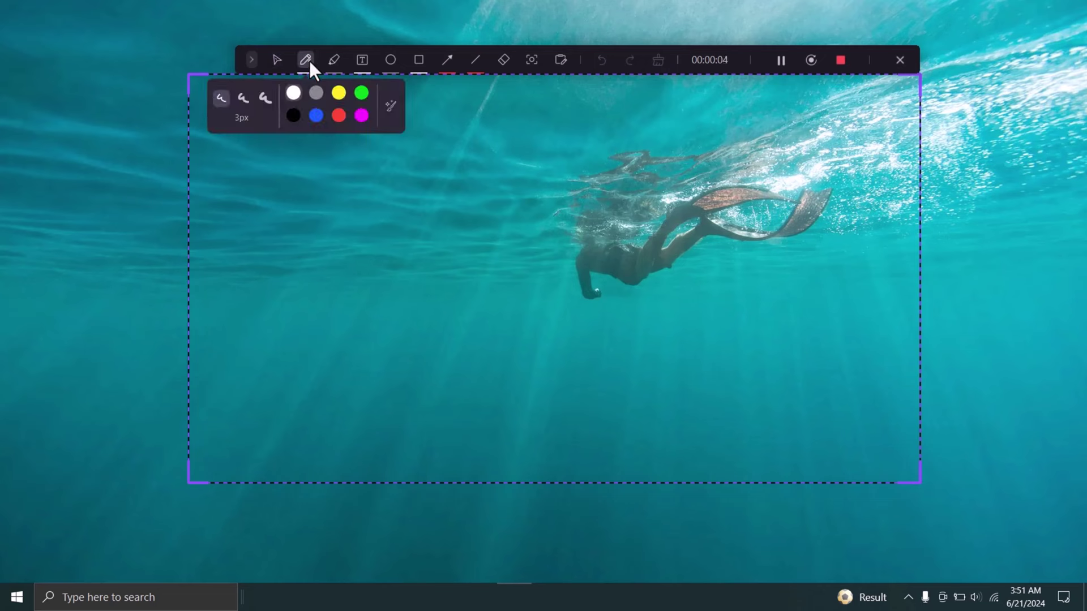
left_click(339, 94)
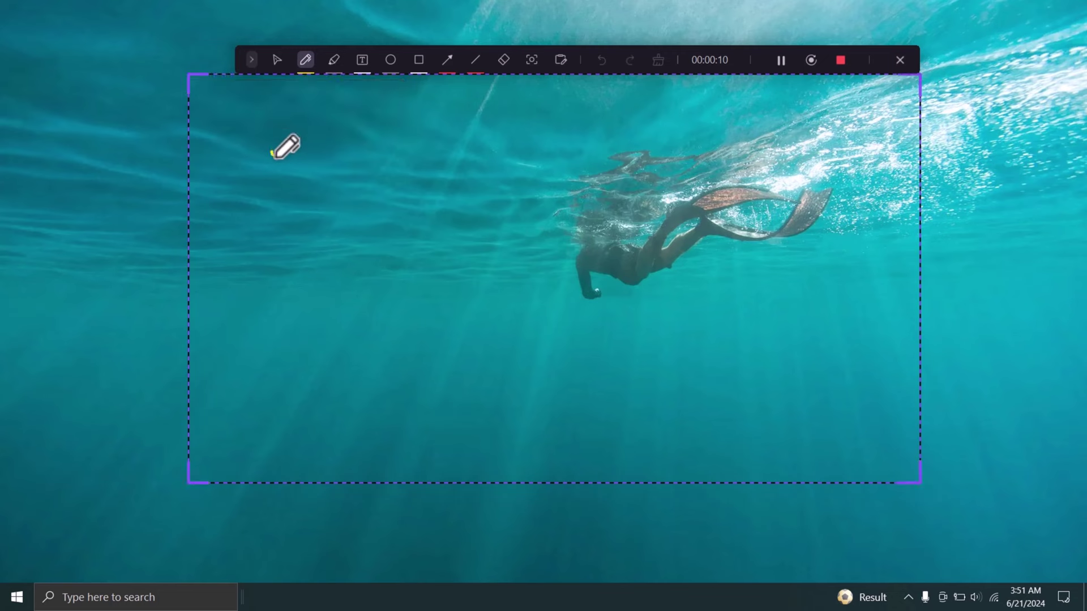
mouse_move(272, 153)
left_mouse_down()
mouse_move(278, 162)
mouse_move(329, 129)
left_mouse_up()
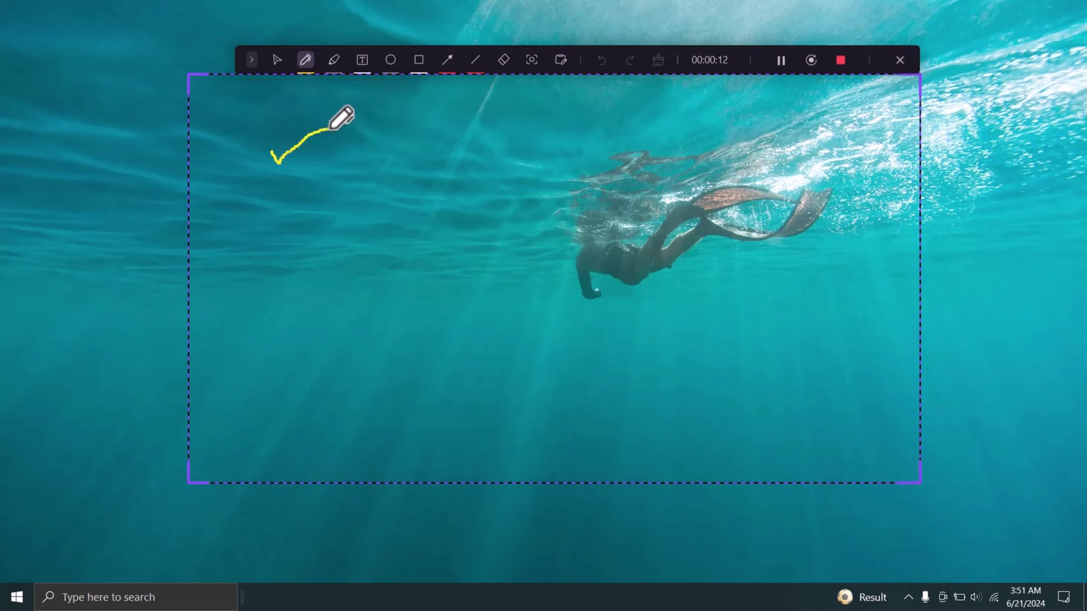
Highlight a rounded rectangle beside the check mark with the 20 px yellow highlighter, and add the yellow text "Hey Guys" above it
left_click(333, 59)
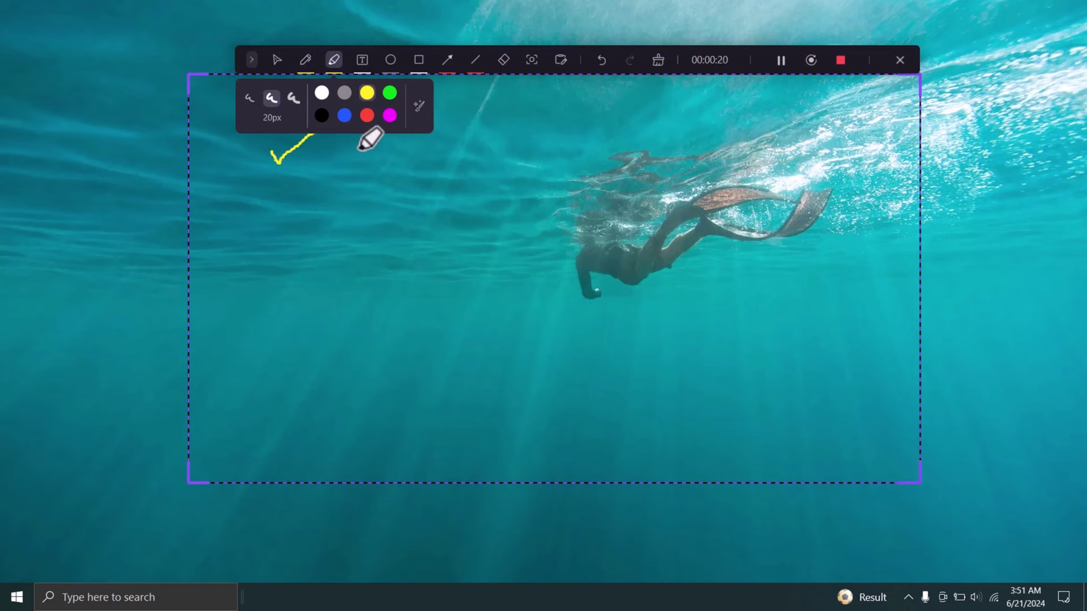
mouse_move(346, 148)
left_mouse_down()
mouse_move(445, 146)
mouse_move(454, 186)
mouse_move(355, 152)
left_mouse_up()
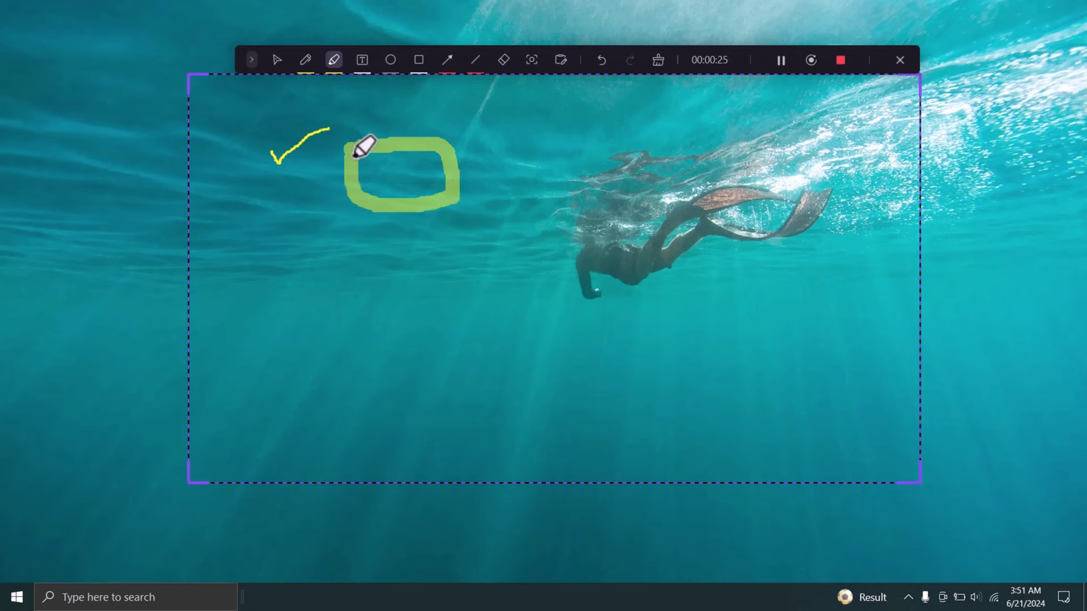
left_click(358, 60)
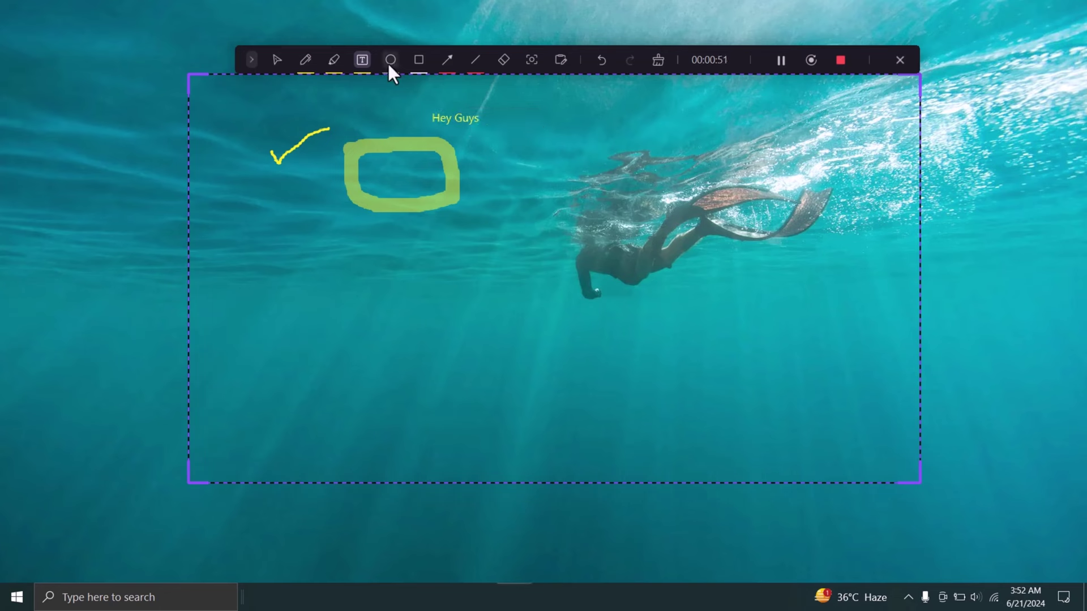
Draw a green 10 px circle around the diver's upper body and a blue rectangle below the yellow highlighted shape
left_click(390, 60)
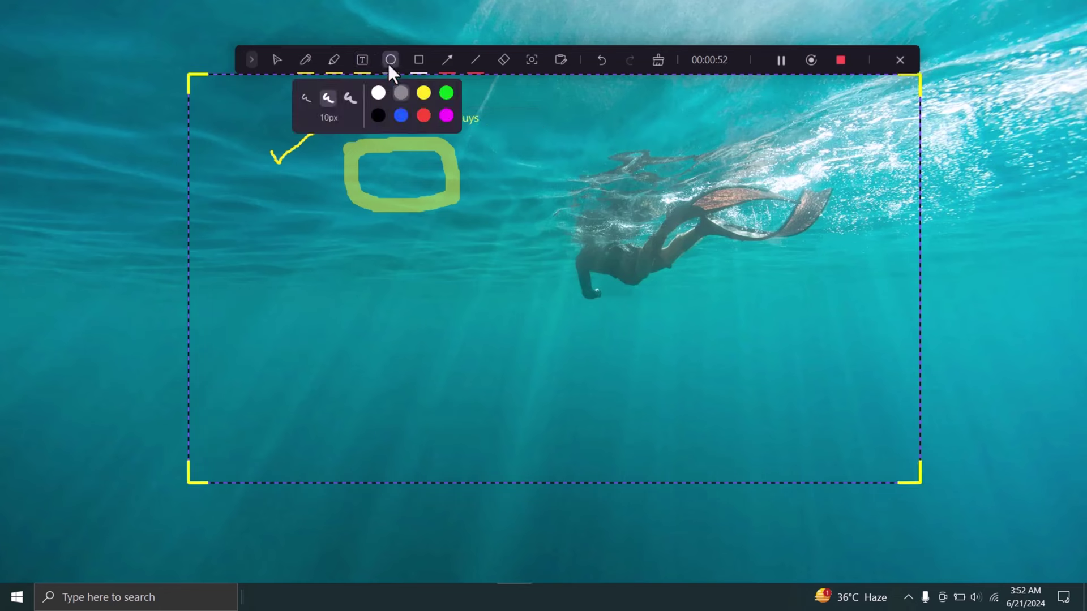
left_click(446, 93)
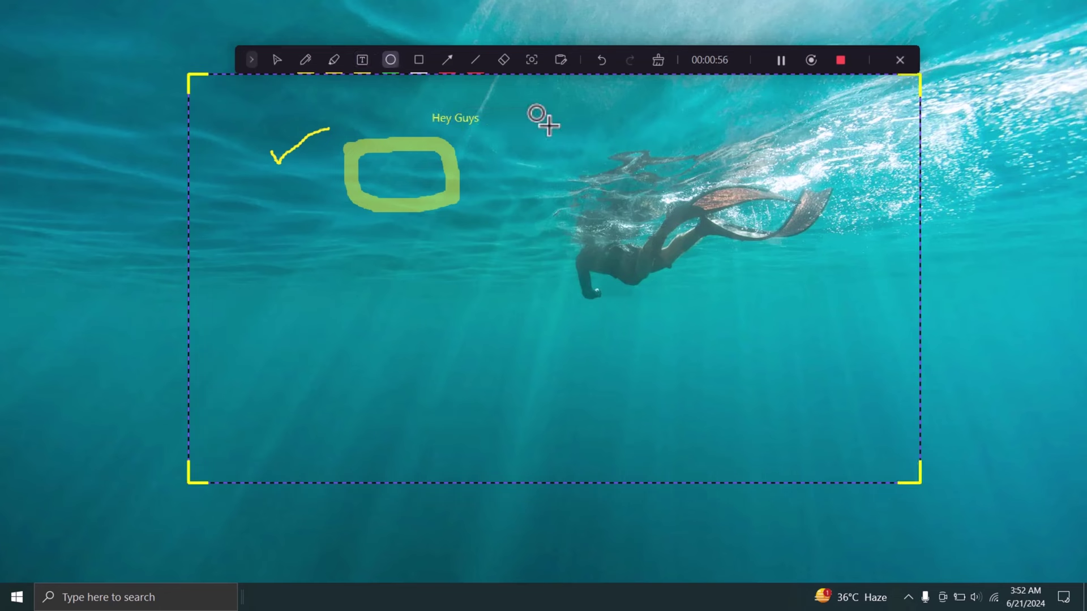
left_click_drag(538, 118, 710, 266)
left_click(418, 60)
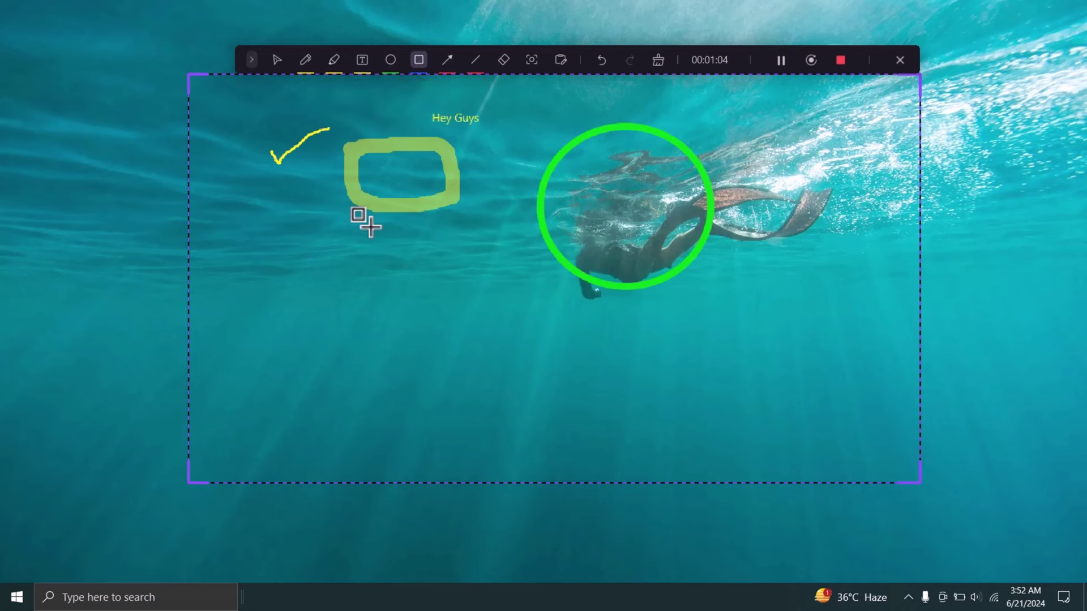
mouse_move(371, 226)
left_mouse_down()
mouse_move(495, 318)
mouse_move(525, 357)
left_mouse_up()
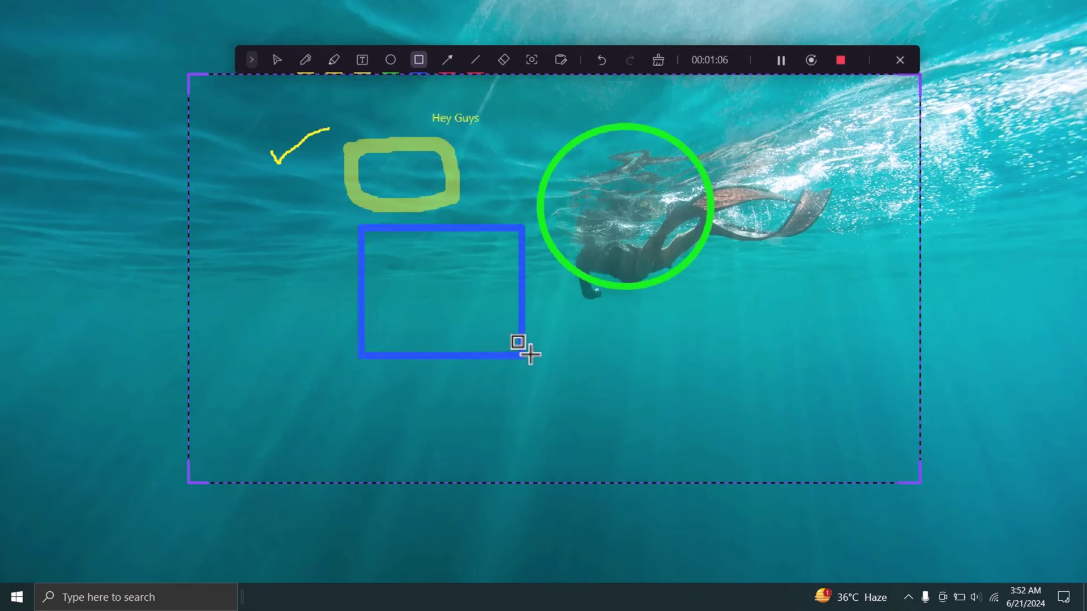
Draw a blue 10 px arrow pointing down-left inside the rectangle and a red 10 px horizontal line across the green circle
left_click(447, 60)
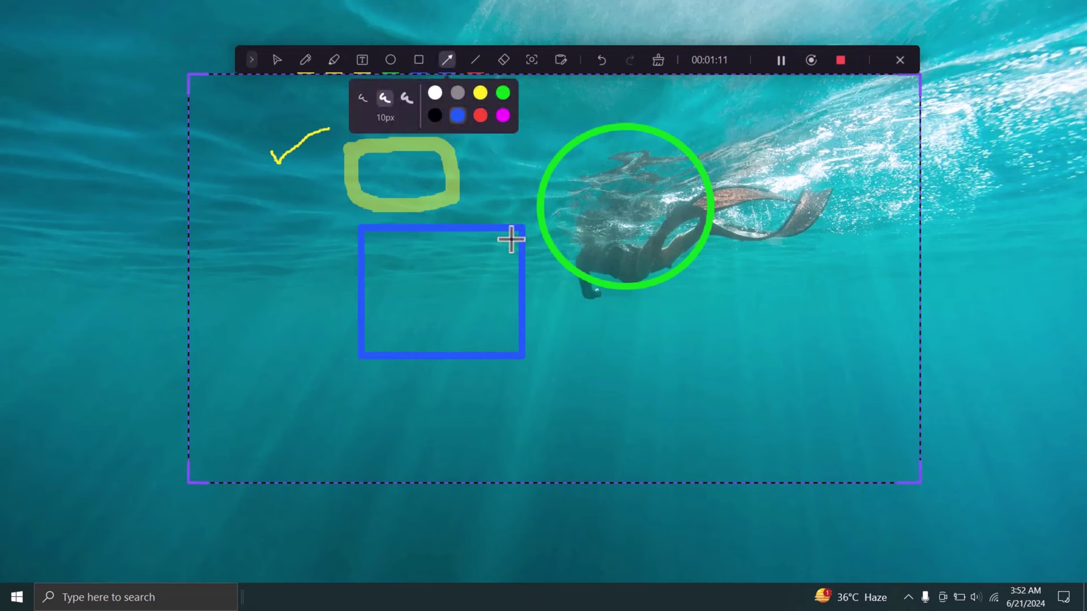
left_click_drag(496, 256, 449, 327)
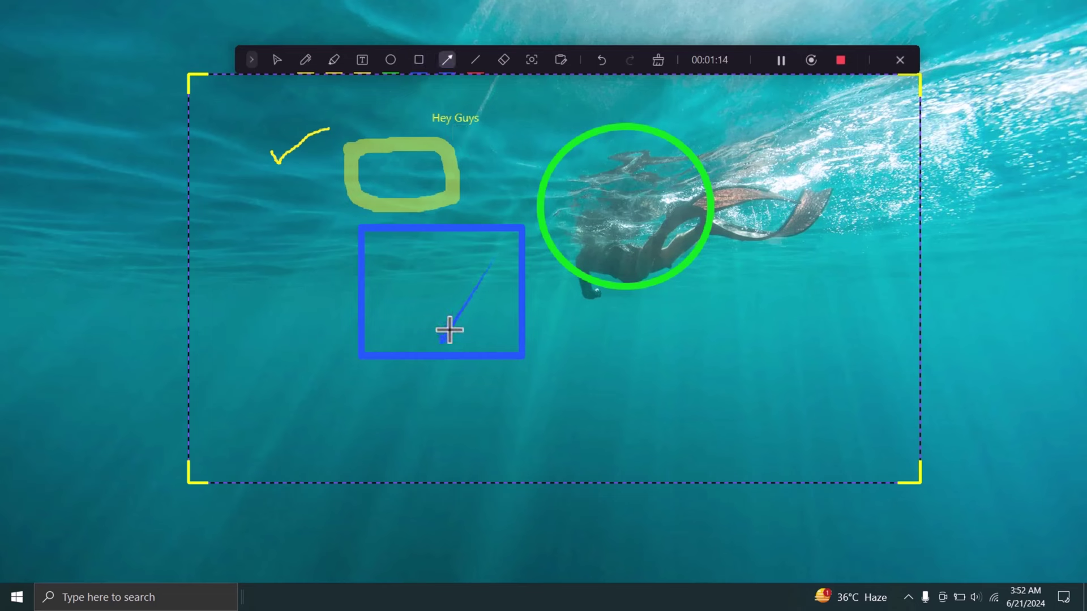
left_click_drag(449, 327, 397, 333)
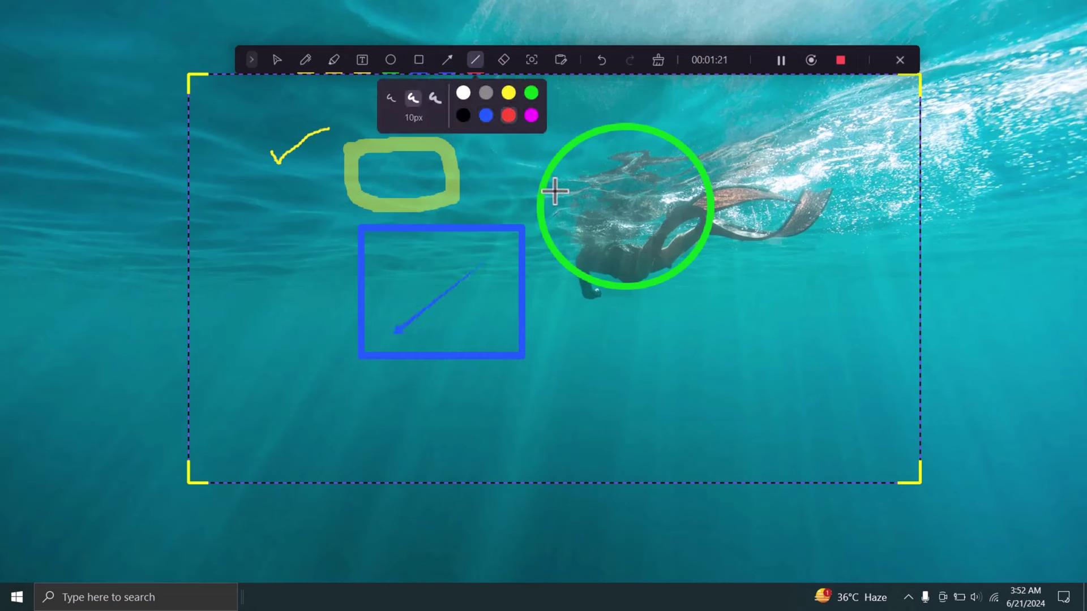
left_click_drag(541, 202, 719, 193)
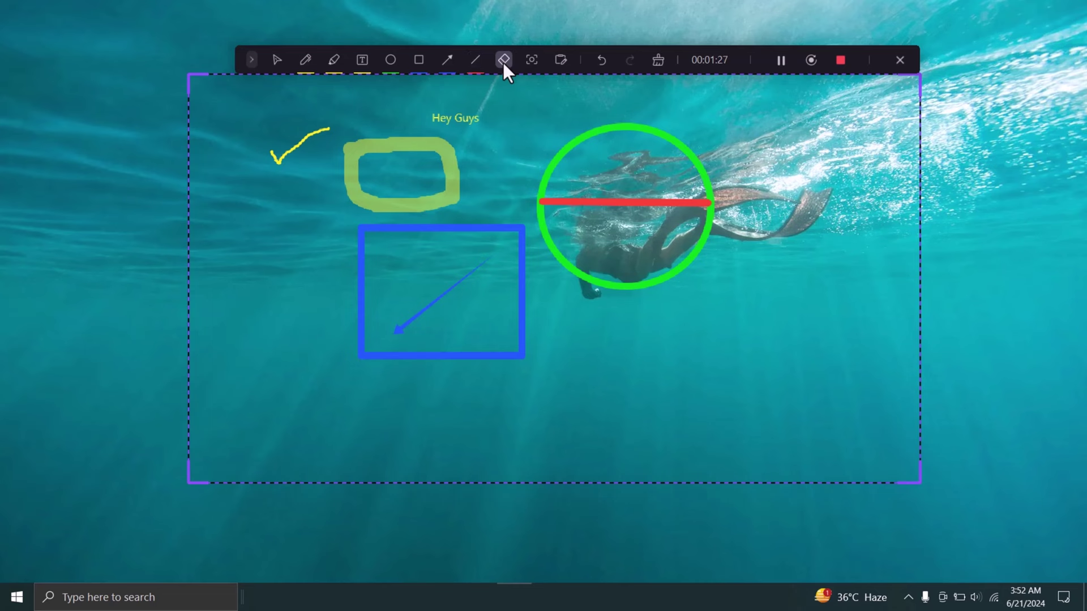
Erase the on-screen annotations and stop the screen recording
left_click(568, 150)
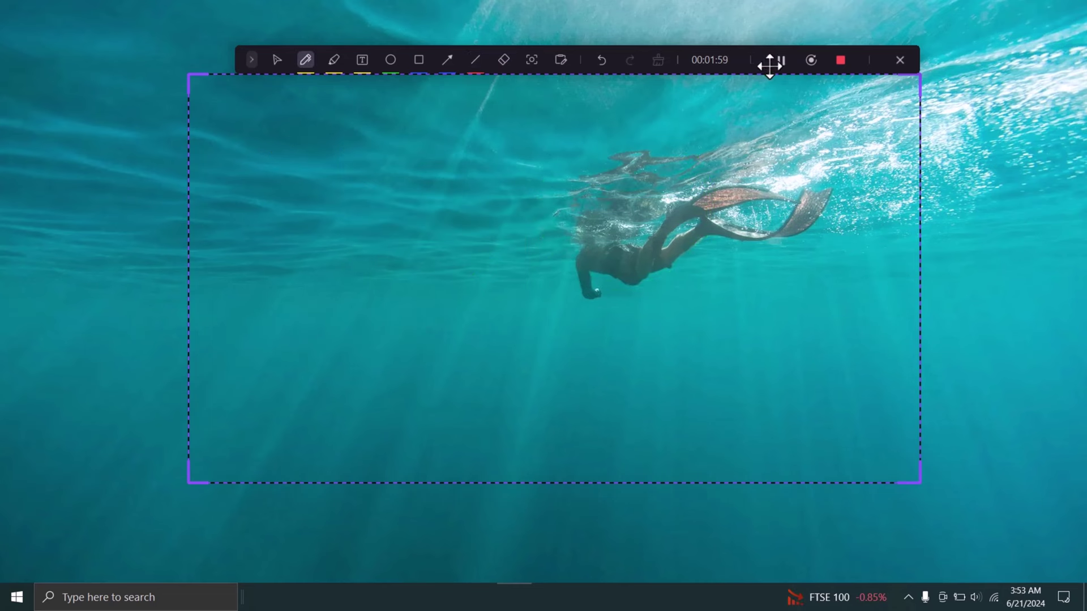
left_click(840, 60)
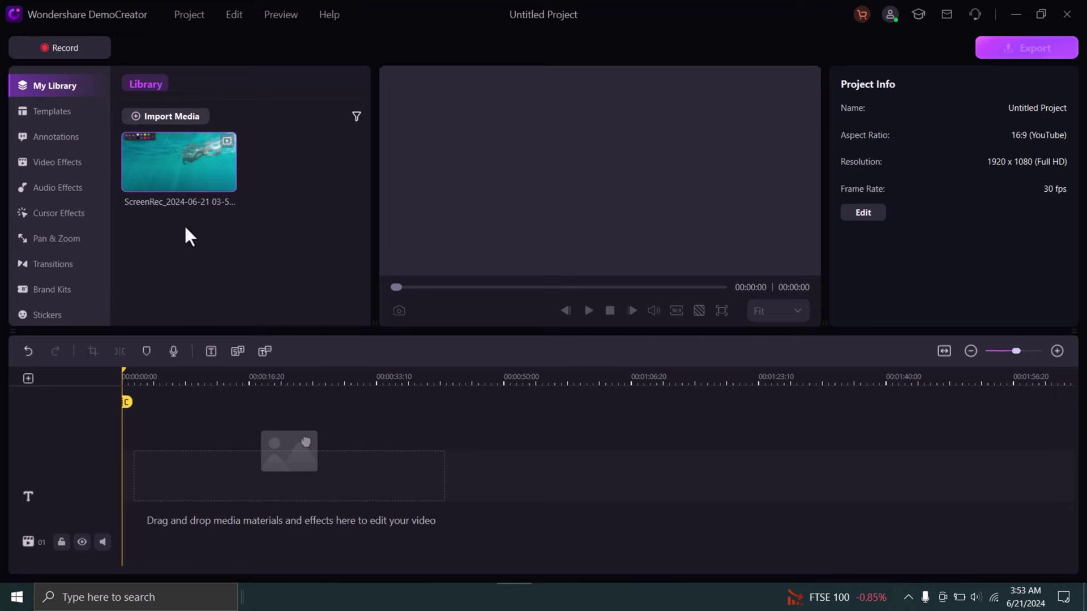
Place the new screen recording on the first timeline track and scrub through its opening part to preview the annotations
left_click_drag(177, 187, 170, 532)
left_click(585, 315)
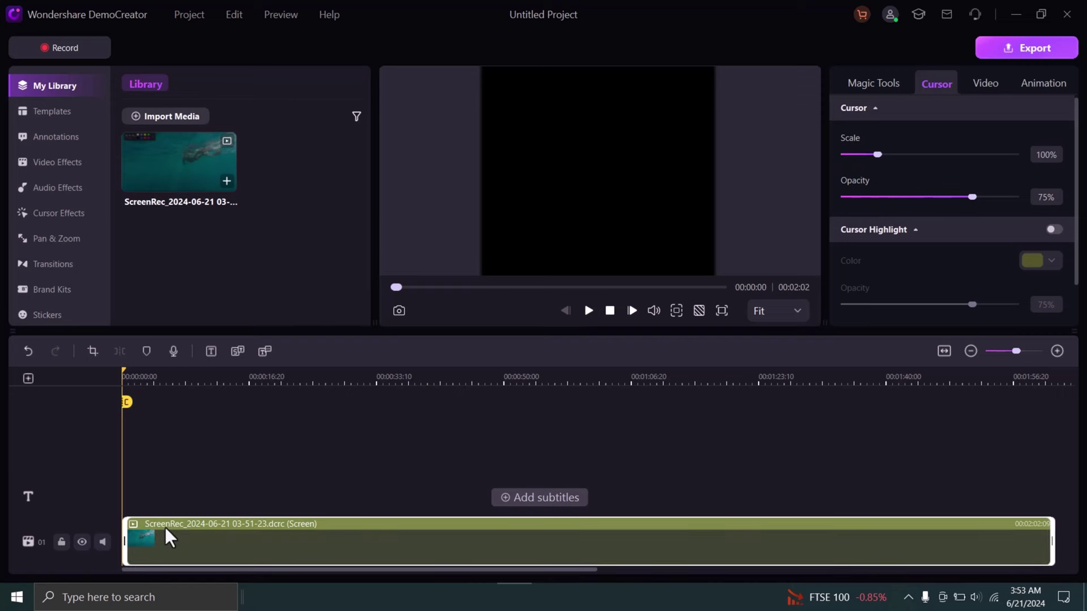
left_click(123, 373)
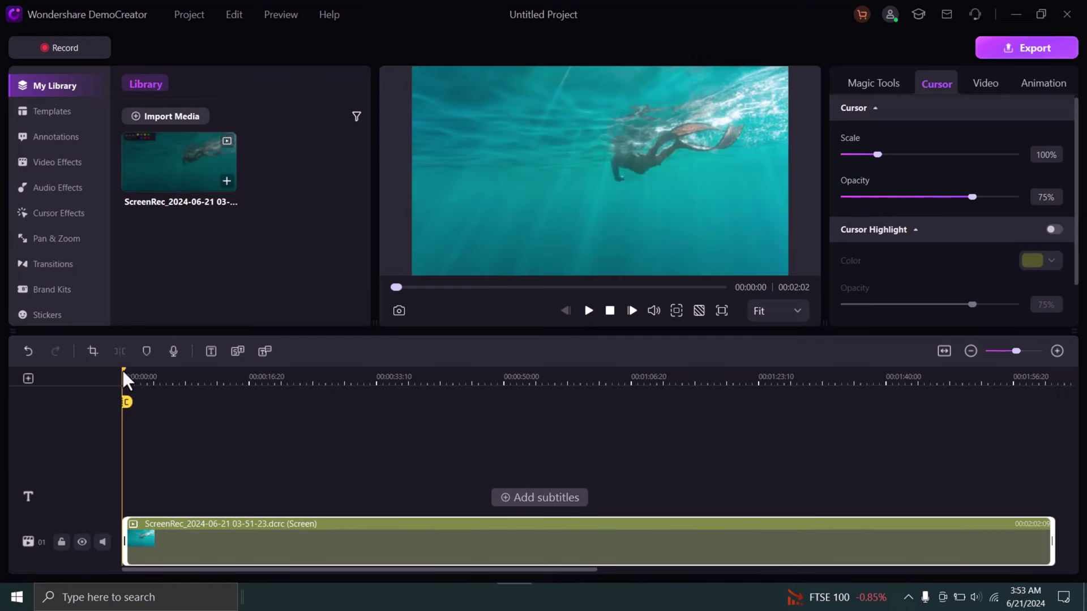
left_click_drag(123, 370, 358, 380)
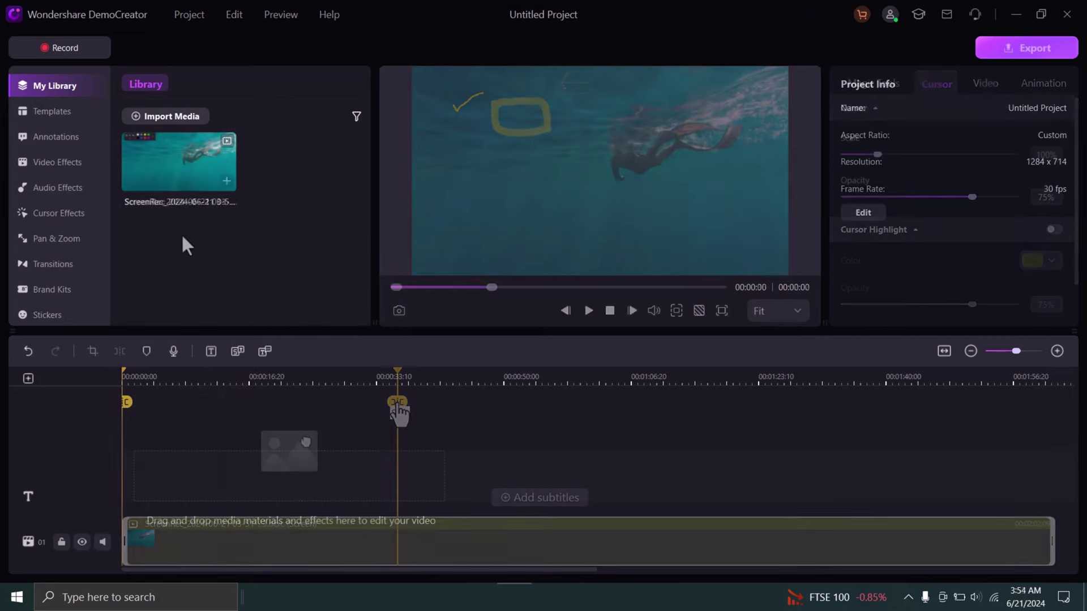
Import the Untitled Project video from the "yt videos" folder and place it at the start of the timeline
left_click(134, 114)
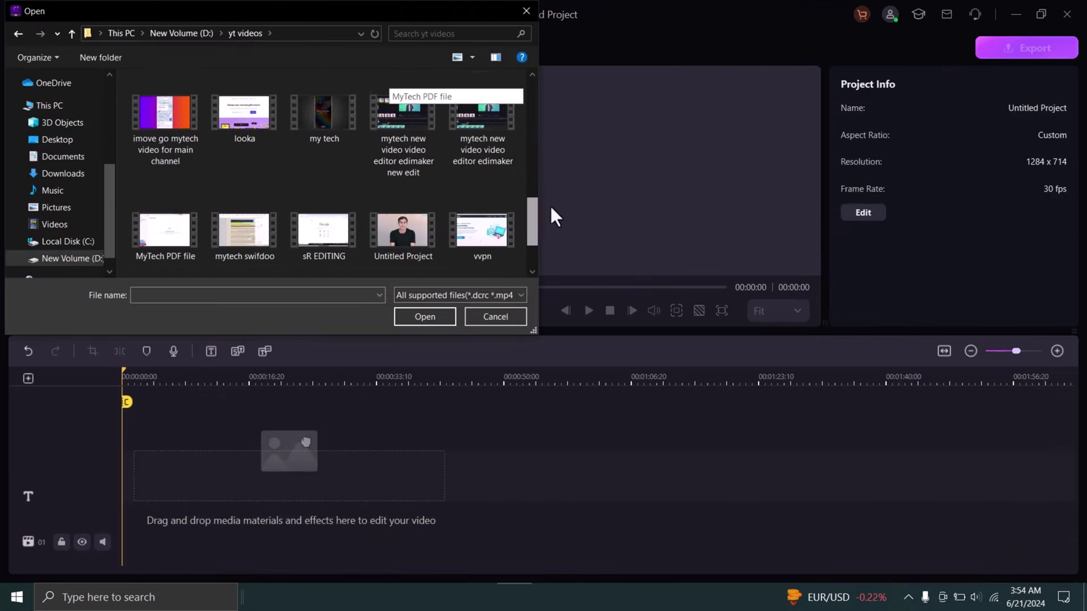
scroll(550, 207, "down", 1)
left_click(422, 217)
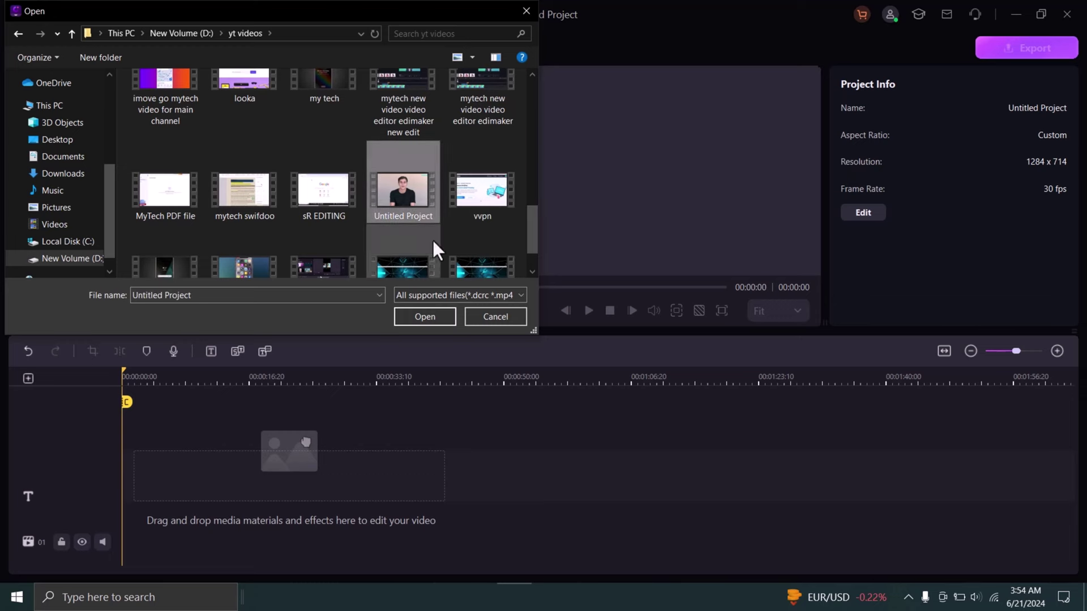
left_click(439, 319)
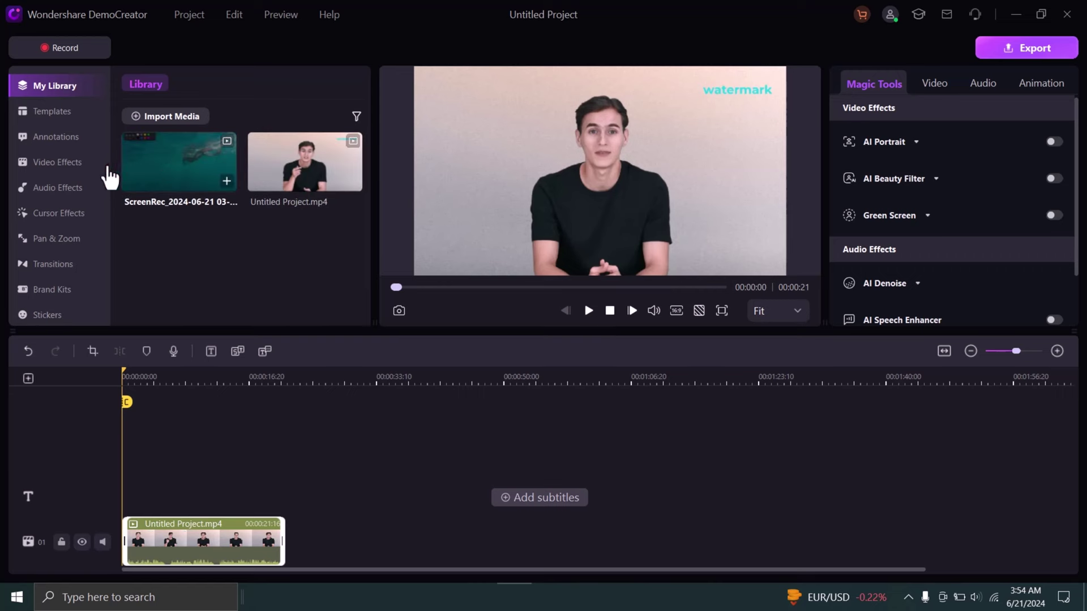
Apply the AI Object Remover effect to the Untitled Project.mp4 clip, with a removal box drawn over the "watermark" text
left_click(60, 164)
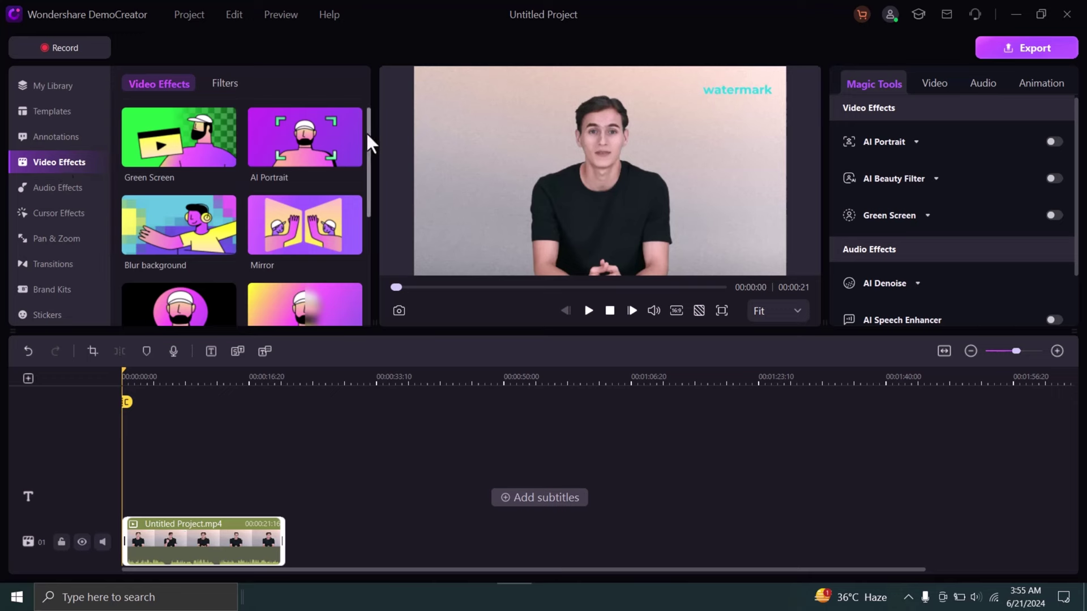
left_click_drag(366, 132, 368, 269)
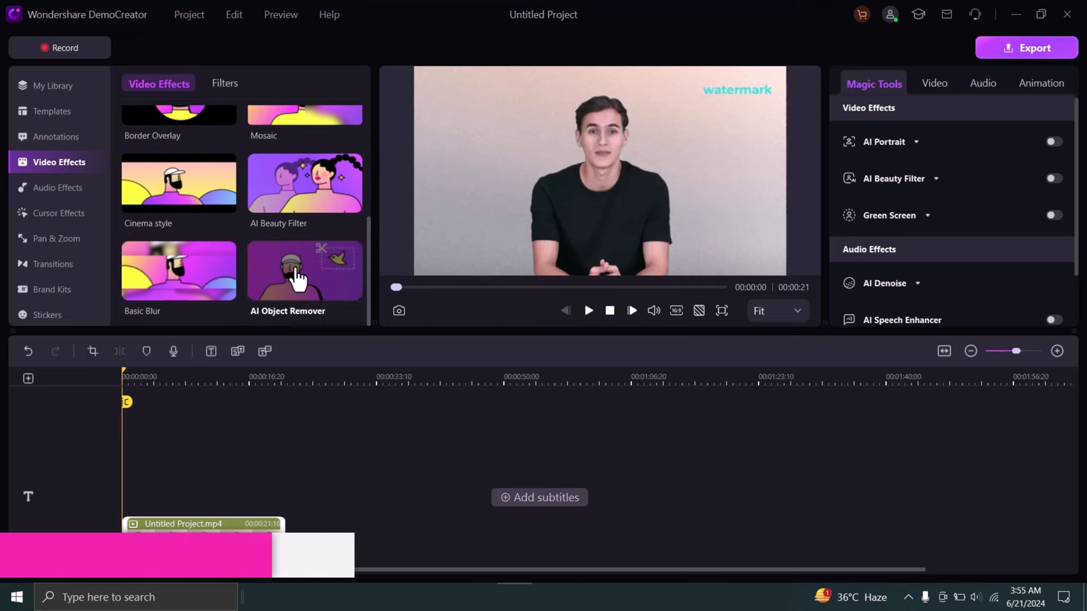
left_click_drag(298, 278, 170, 524)
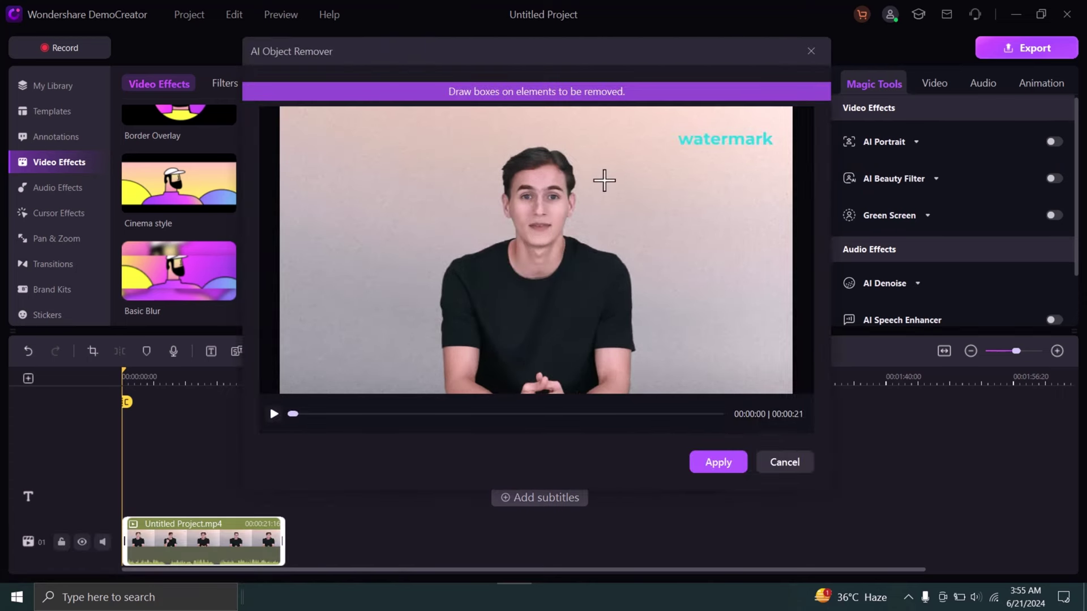
left_click_drag(672, 143, 774, 125)
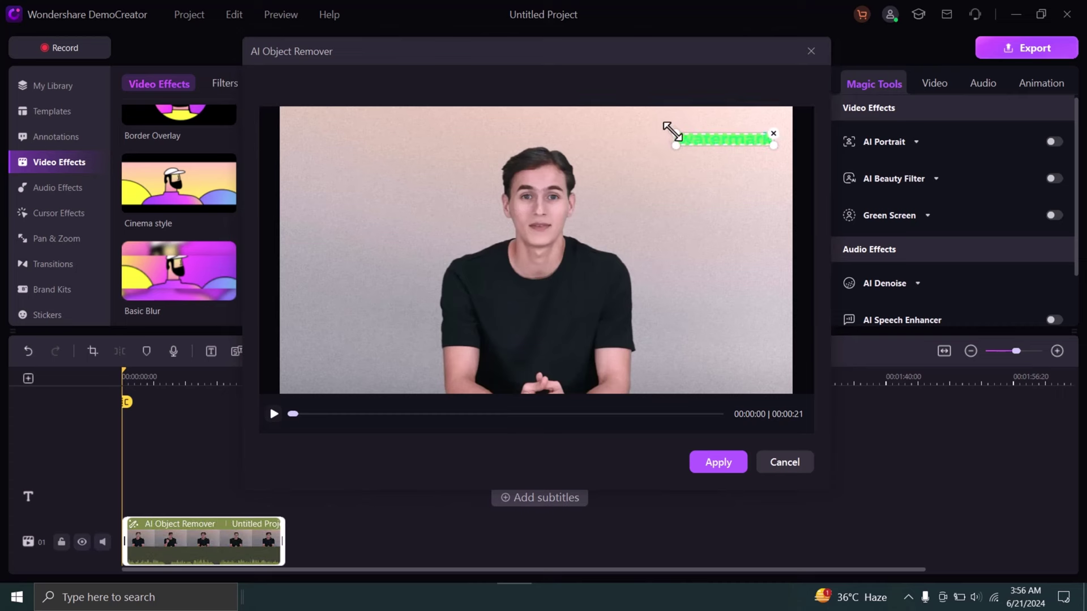
left_click_drag(672, 125, 672, 131)
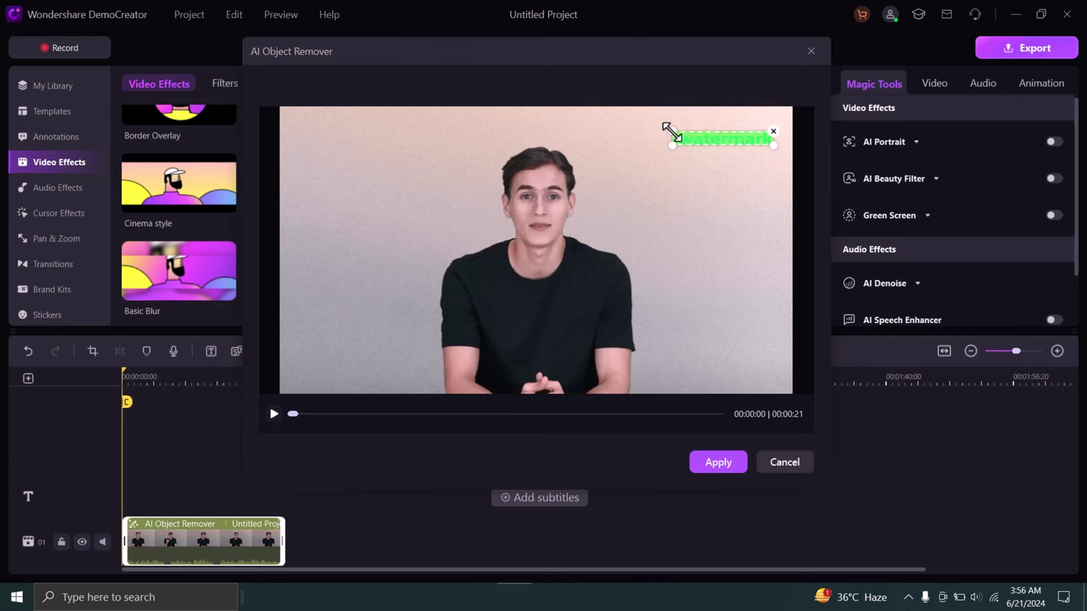
left_click(714, 461)
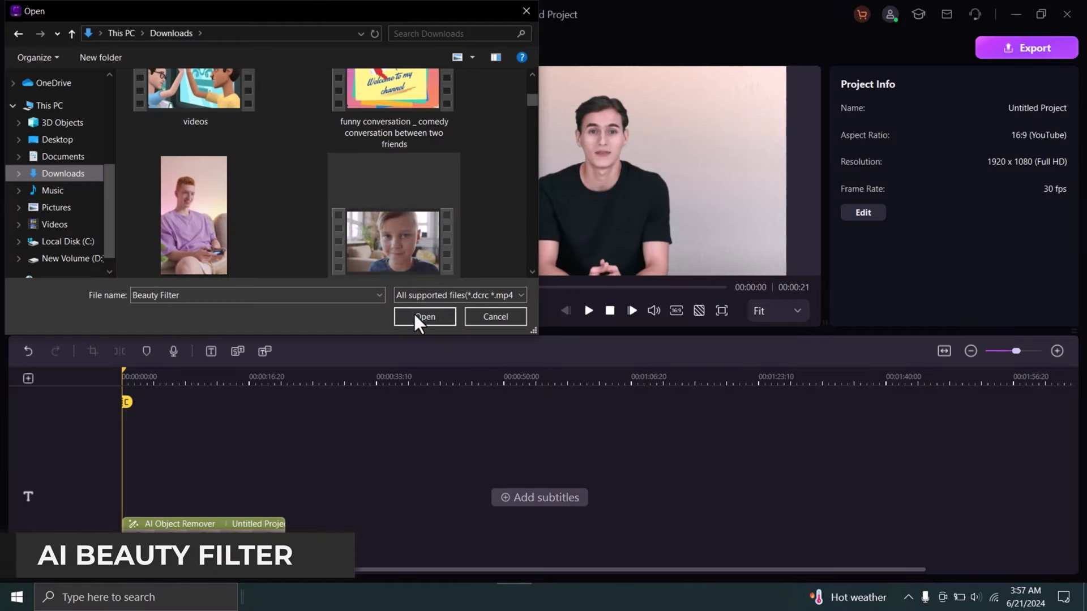
Import the Beauty Filter video from Downloads and place it directly after the first clip, with the playhead over it
left_click(419, 316)
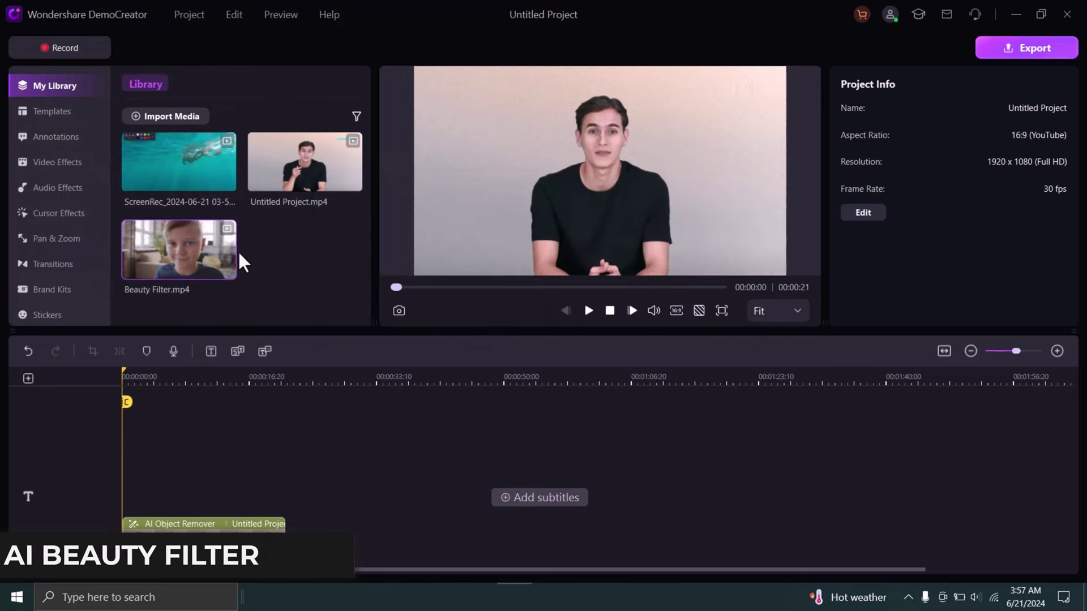
left_click_drag(173, 249, 300, 556)
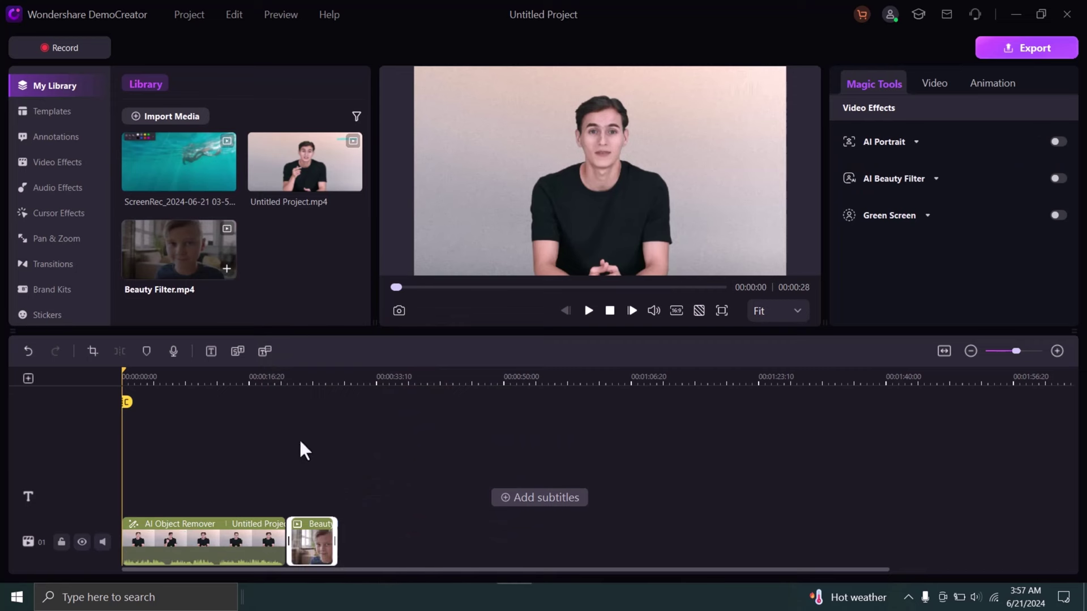
left_click(316, 388)
left_click(310, 383)
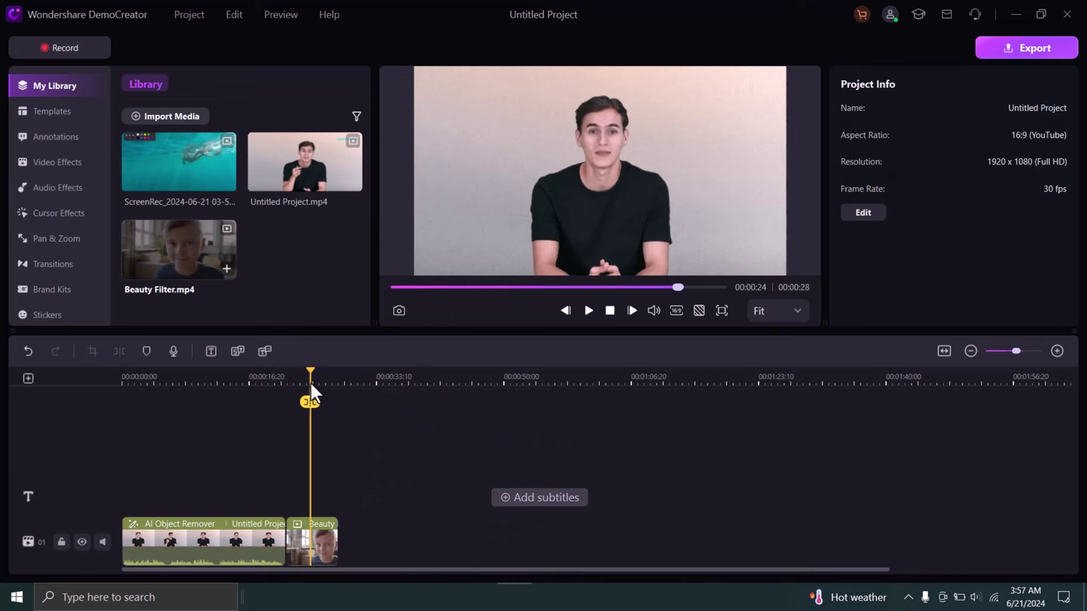
Turn on the AI Beauty Filter for the Beauty Filter clip and choose the Whitening preset
left_click(321, 559)
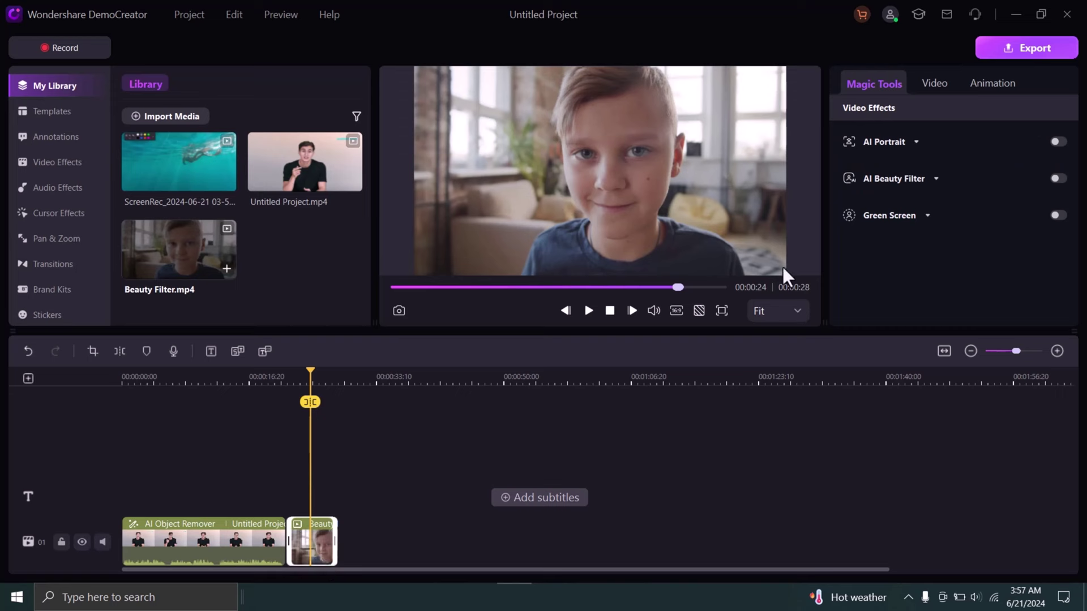
left_click(1055, 178)
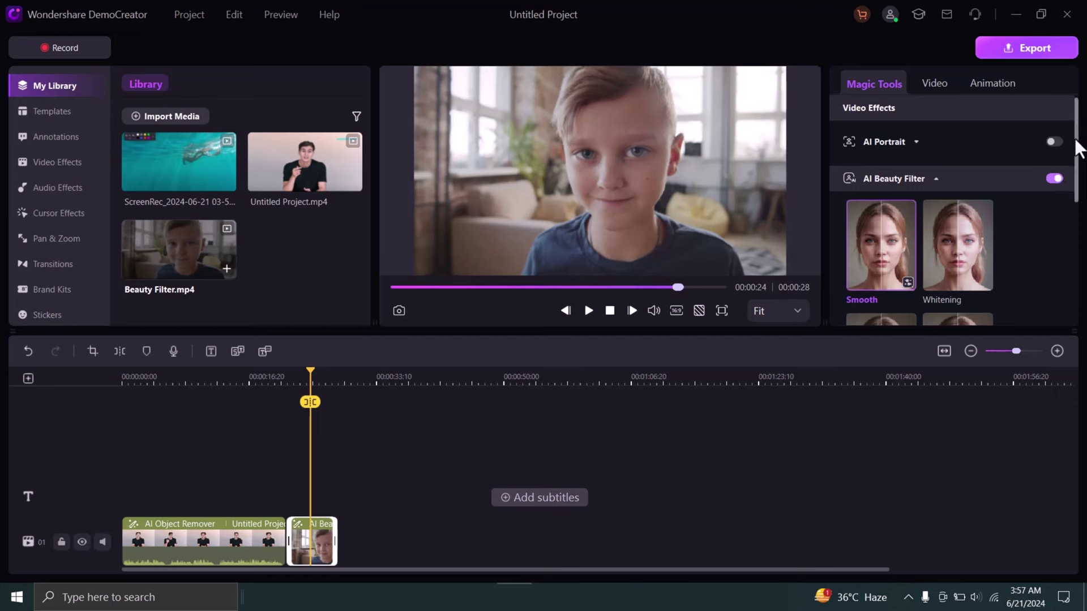
scroll(1078, 165, "down", 5)
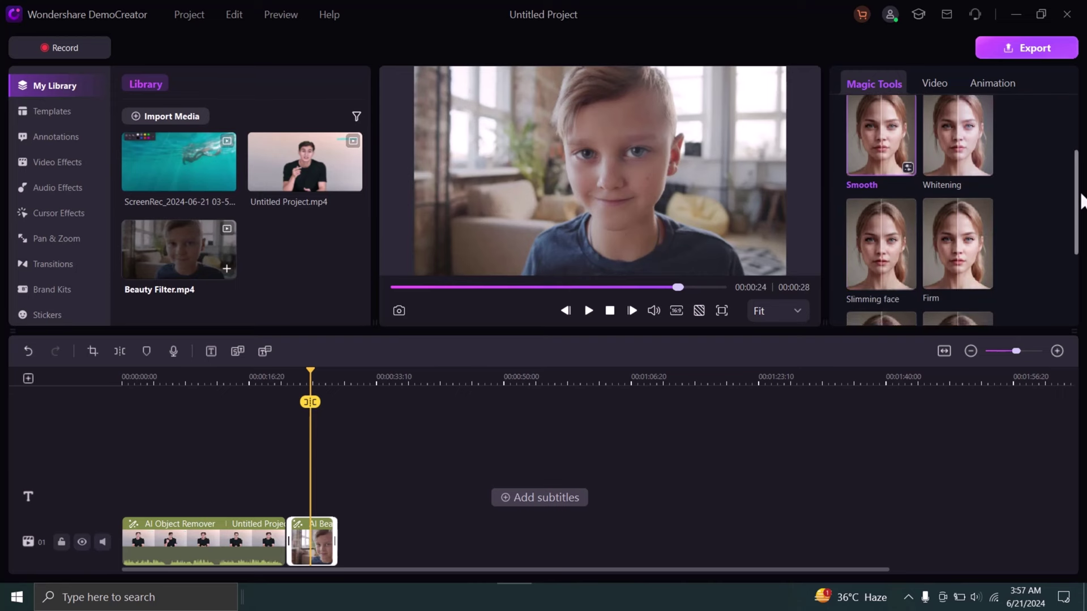
left_click(945, 153)
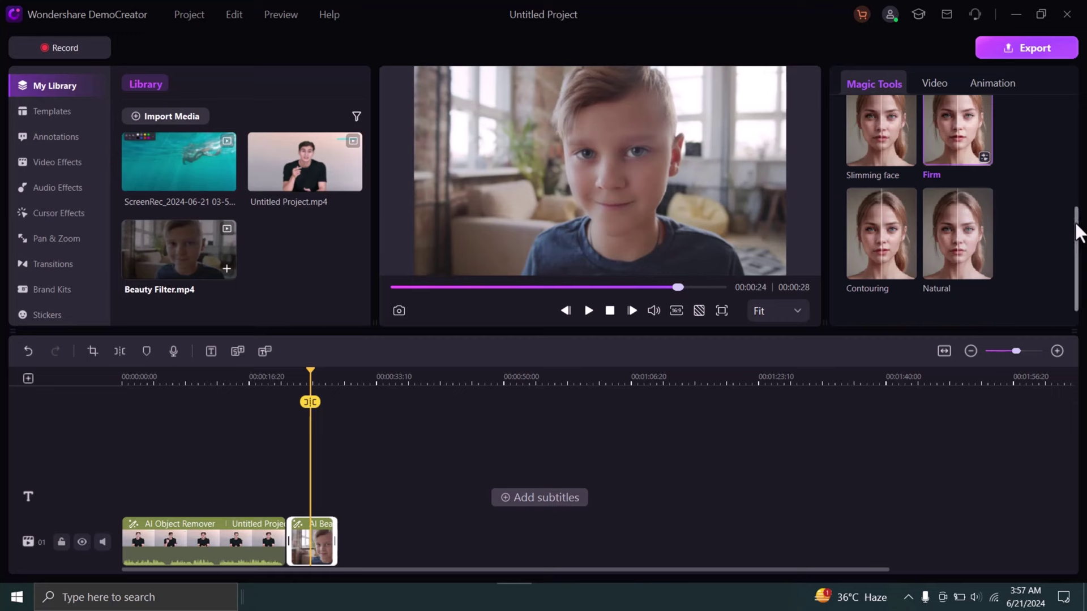
left_click_drag(1079, 230, 1080, 163)
left_click(965, 165)
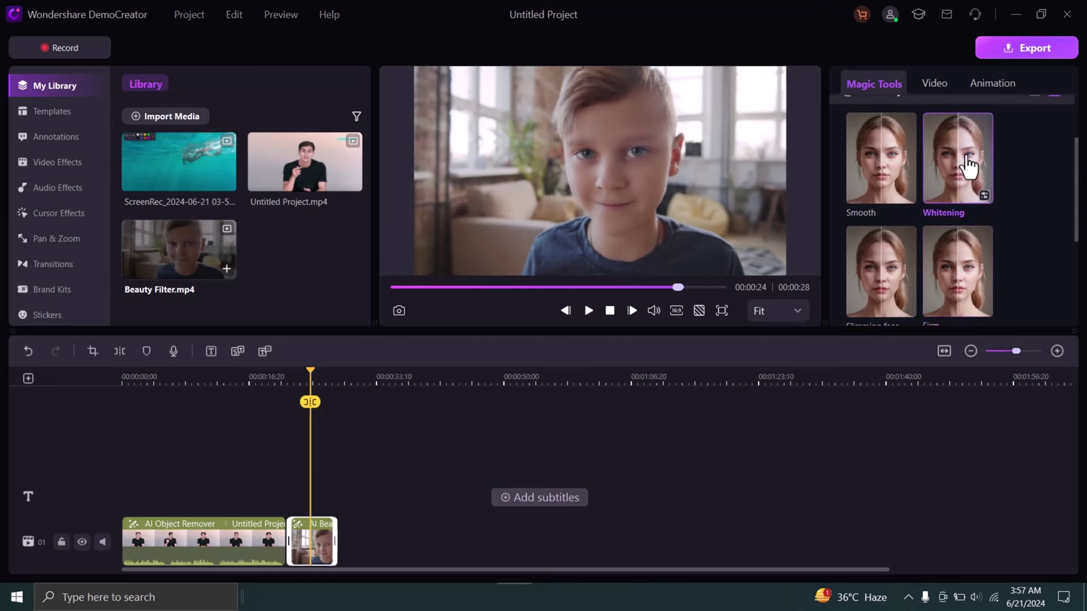
Set the Whitening preset's skin toning to 98%, skin brightening to 100% and face slimming to 95%
left_click(984, 196)
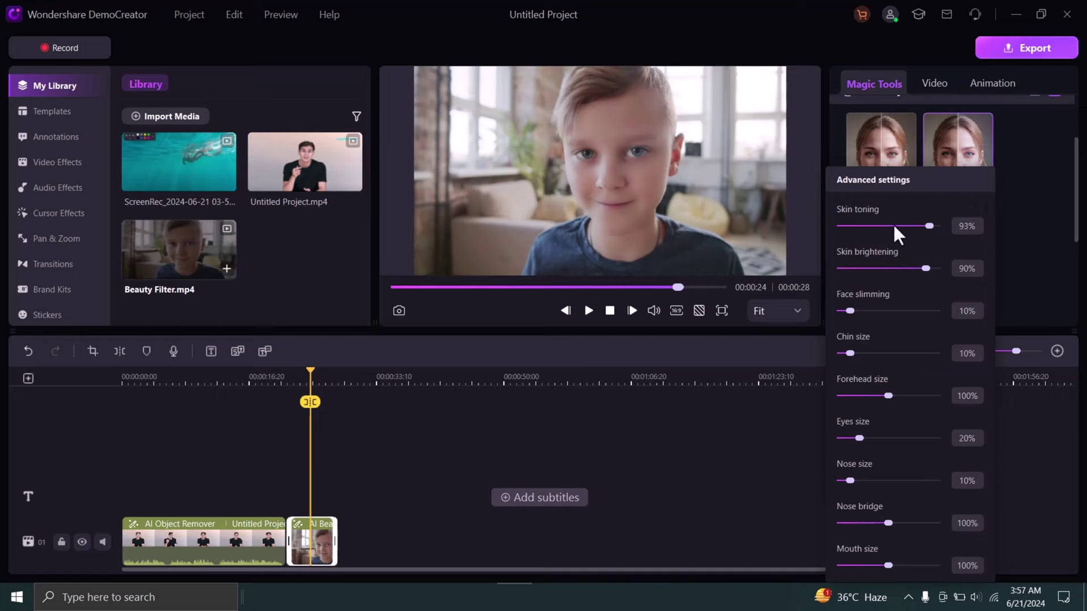
left_click_drag(928, 225, 933, 226)
left_click_drag(925, 268, 940, 269)
left_click_drag(854, 312, 918, 311)
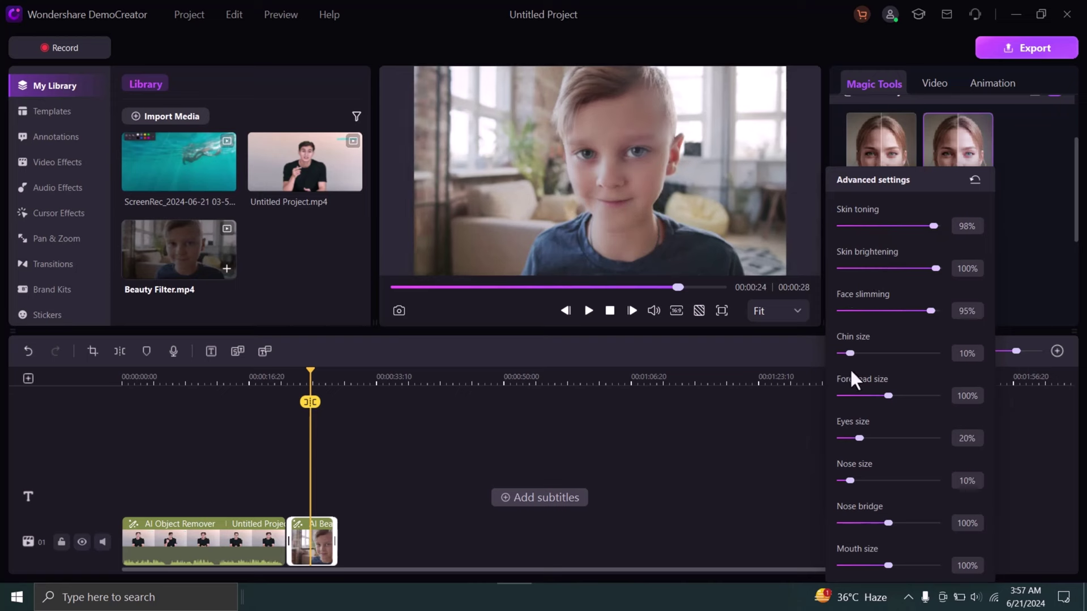
Set the chin size to 55% and the forehead size to 200%, and increase the eyes size
left_click_drag(850, 352, 892, 353)
left_click(842, 395)
left_click_drag(841, 395, 972, 389)
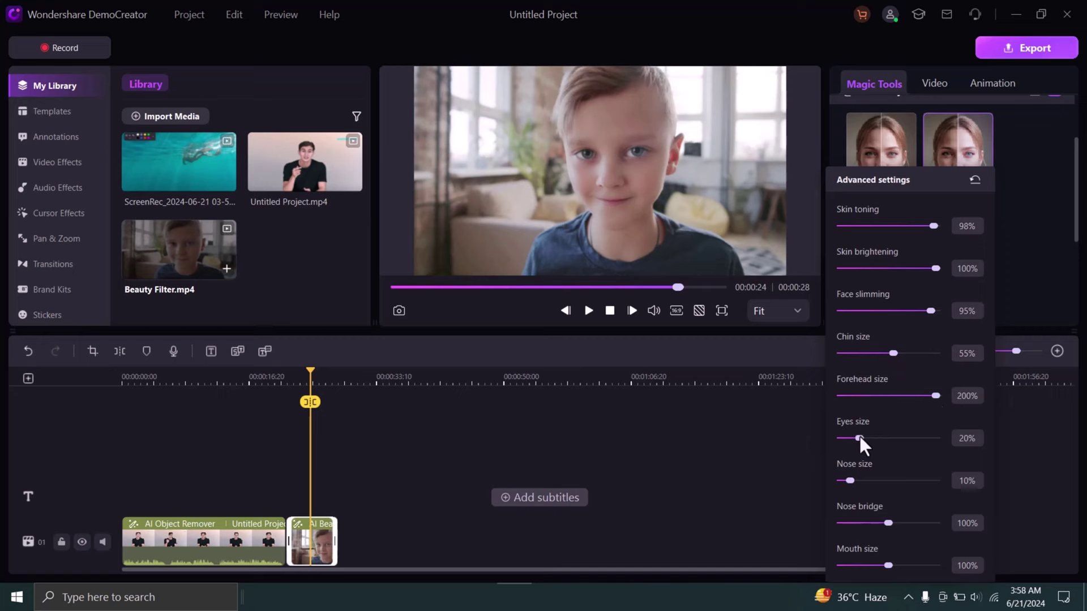
left_click_drag(859, 437, 921, 440)
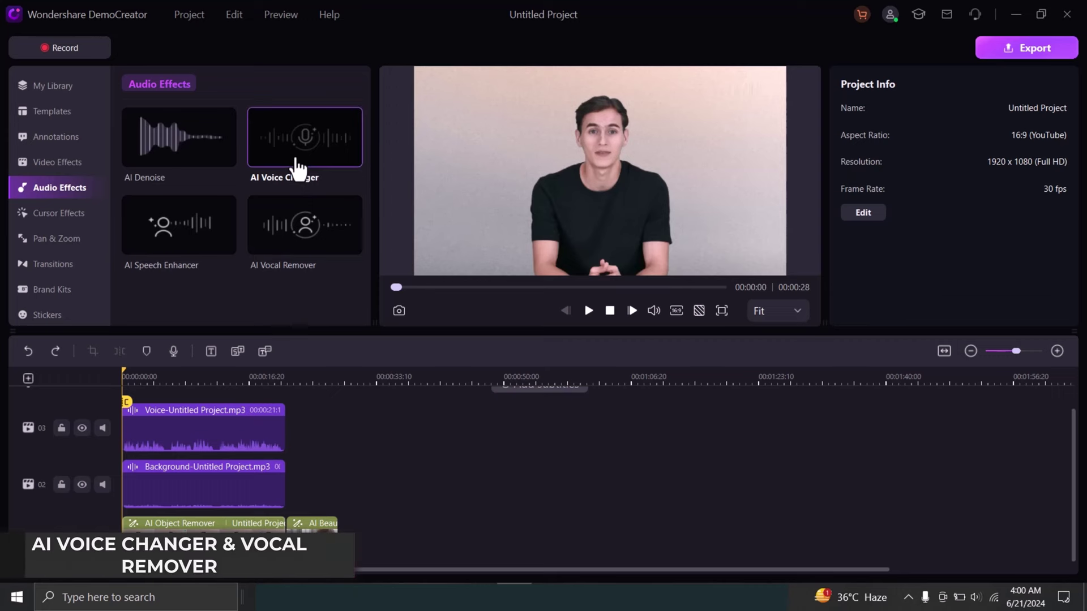
Try the Amy voice in the AI Voice Changer and apply the Jeremy voice to the extracted audio
left_click(297, 168)
left_click(361, 216)
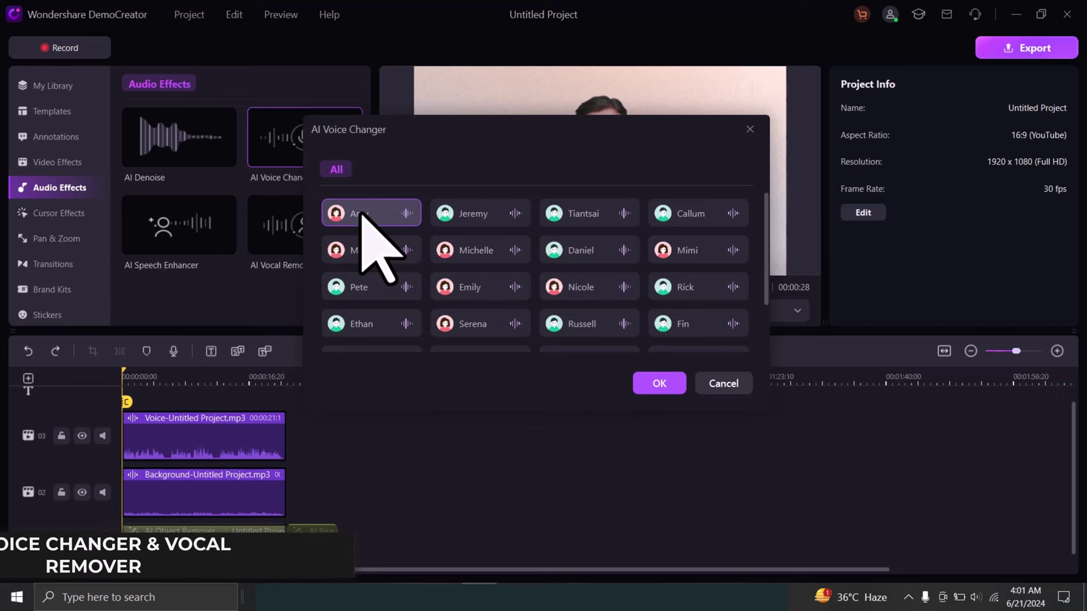
key("XF86AudioRaiseVolume")
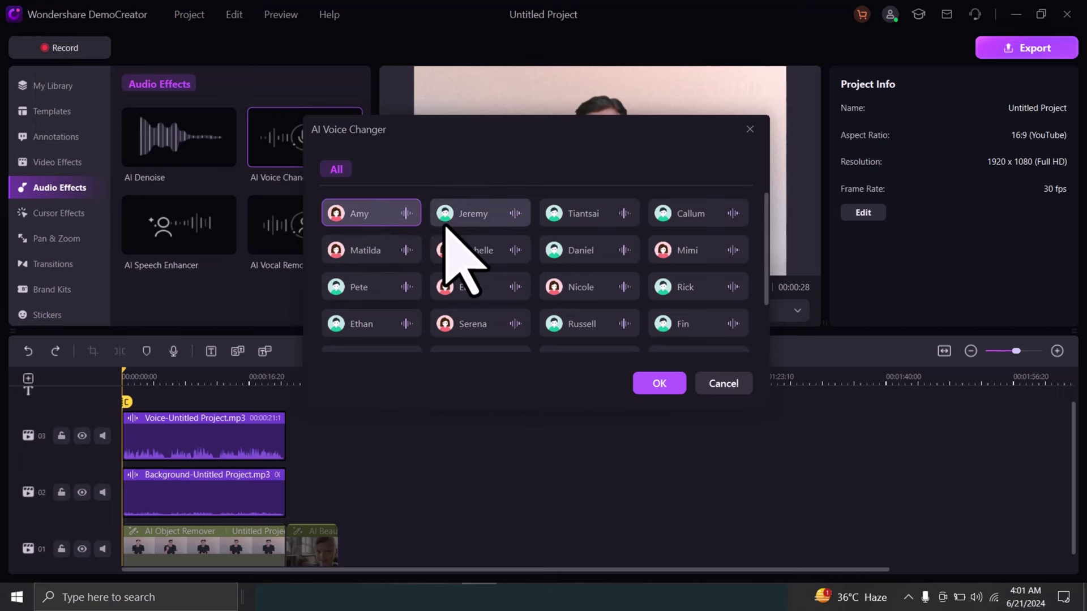
left_click(492, 215)
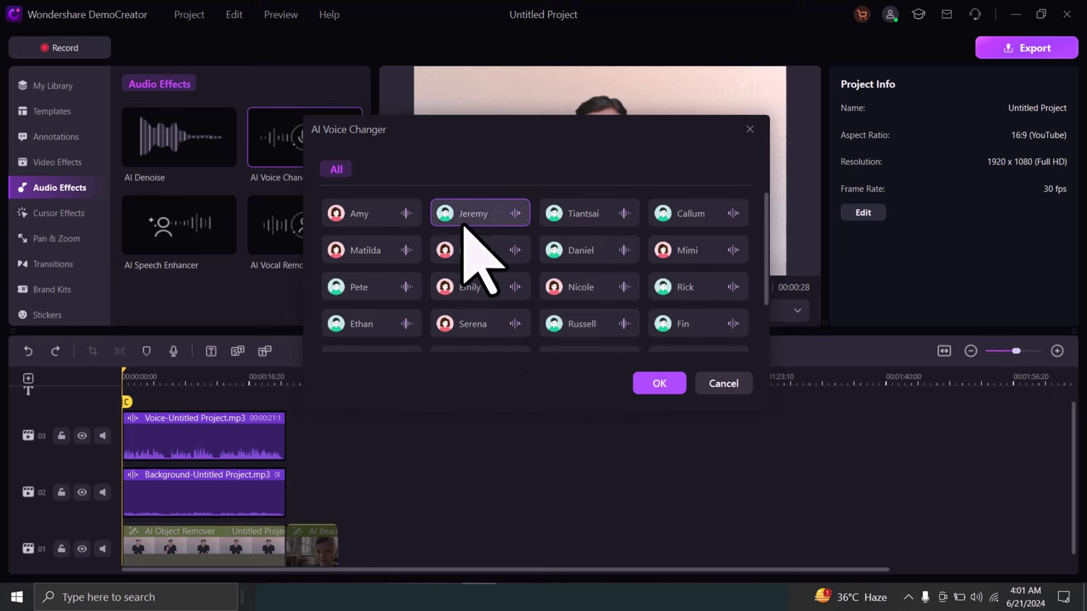
left_click(658, 384)
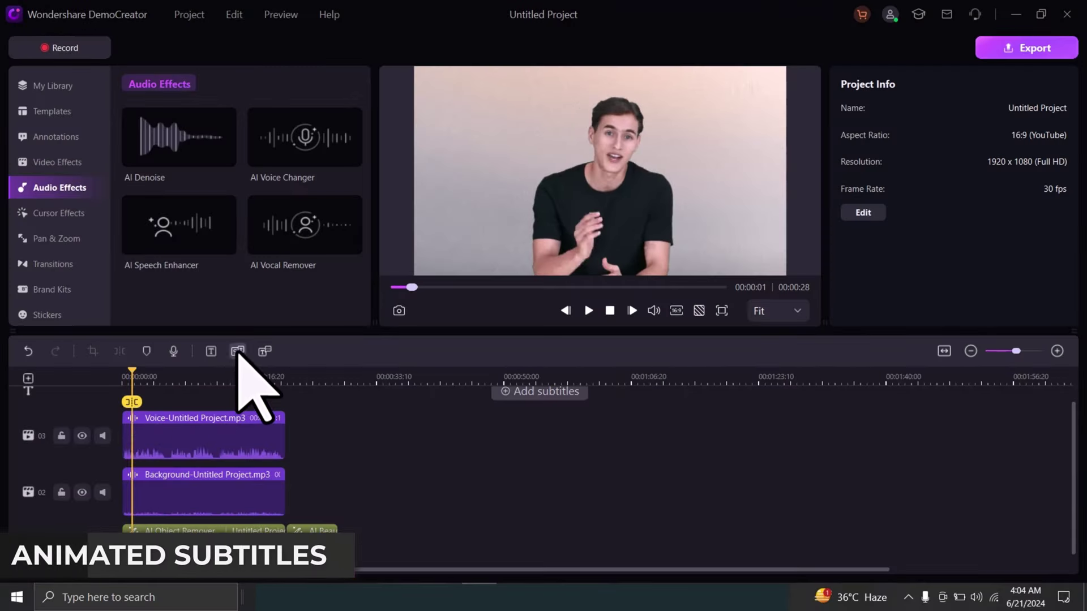
Start automatic subtitle generation from speech with Arabic (Iraq) as the source language and automatic keyword highlighting on
left_click(237, 352)
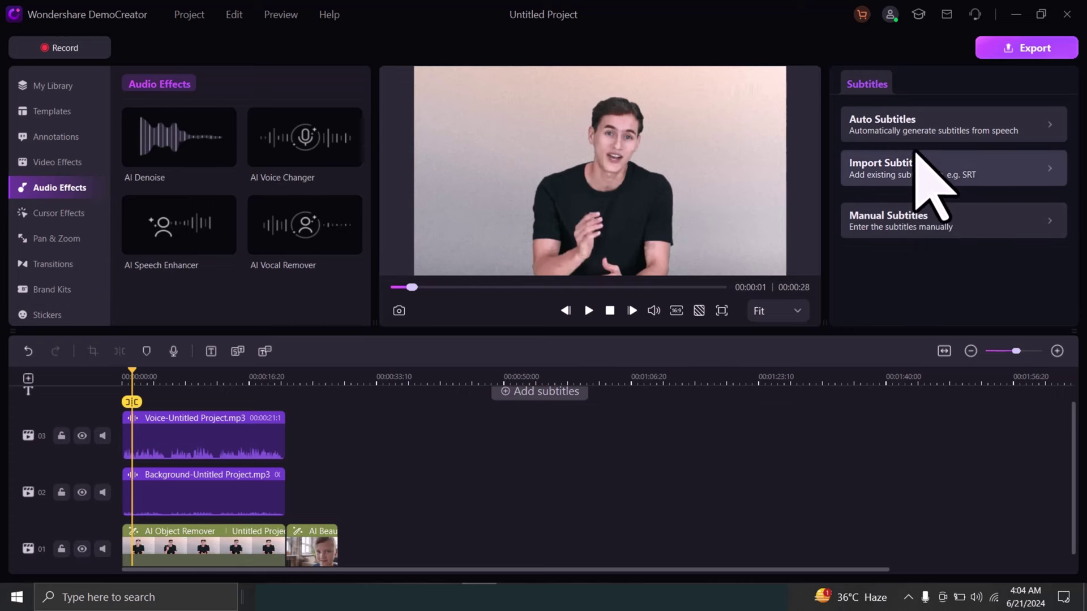
left_click(918, 121)
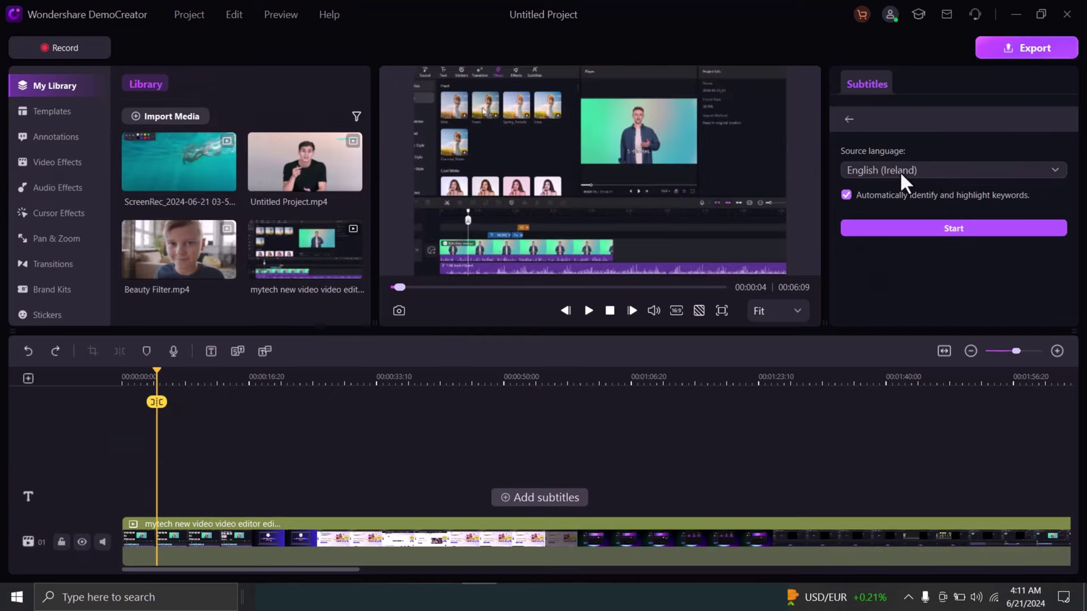
left_click(900, 171)
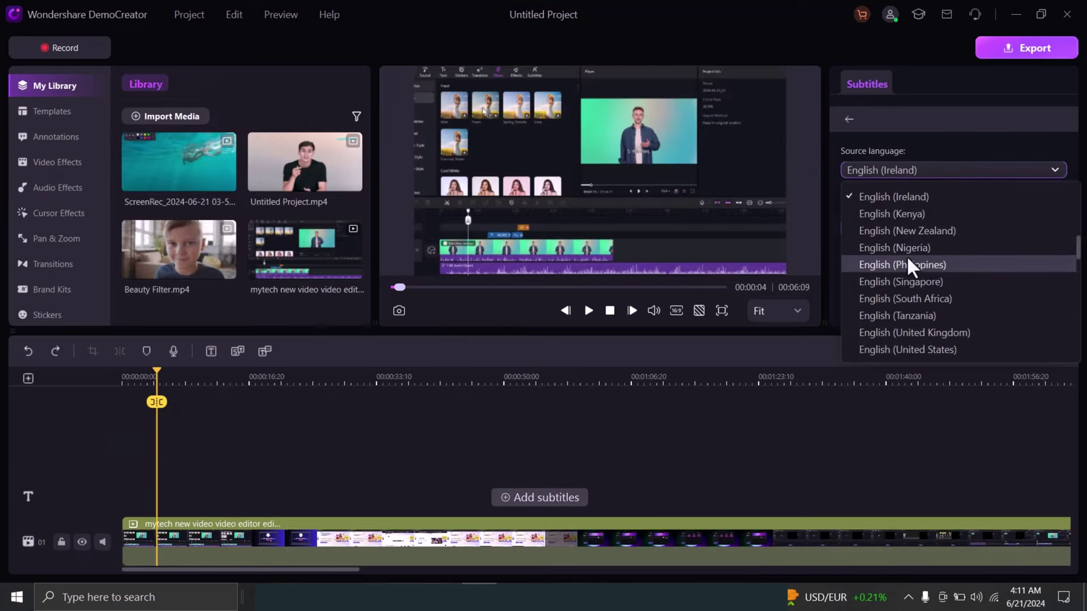
scroll(908, 261, "down", 5)
scroll(908, 264, "down", 12)
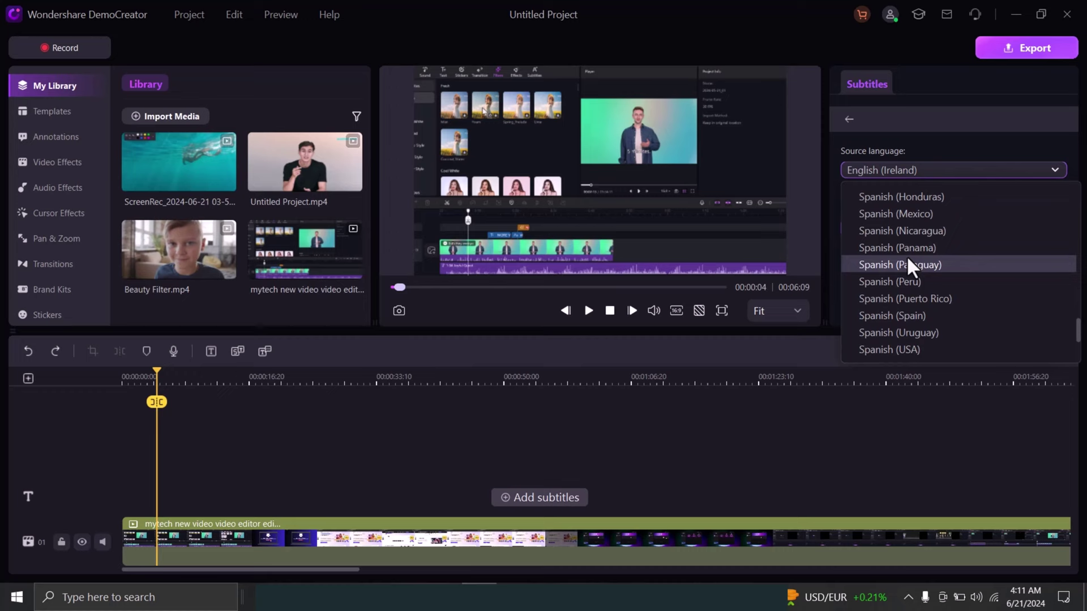
scroll(908, 261, "up", 20)
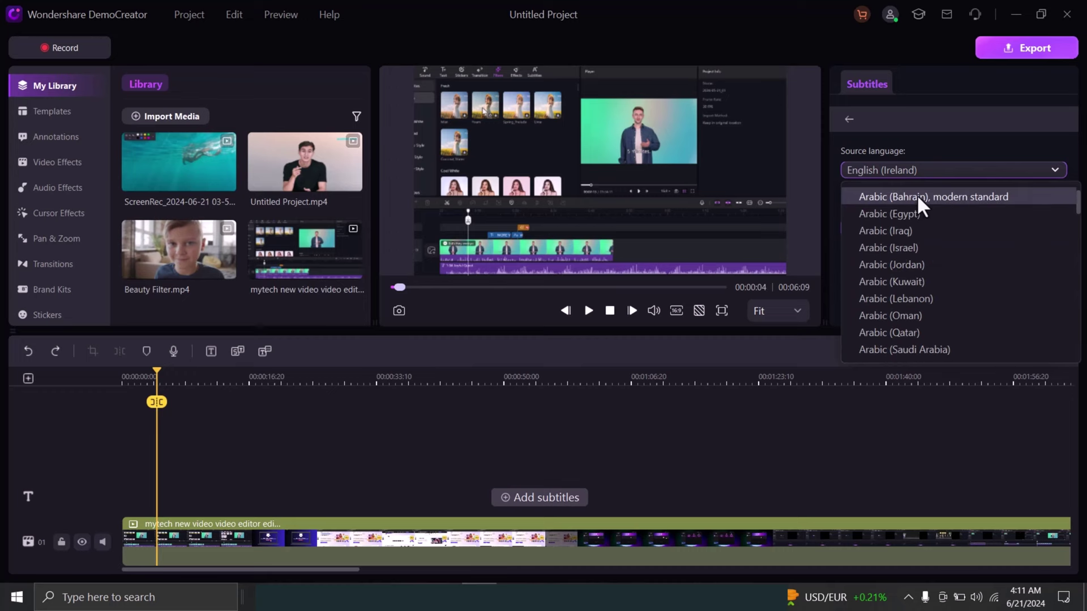
scroll(908, 247, "down", 3)
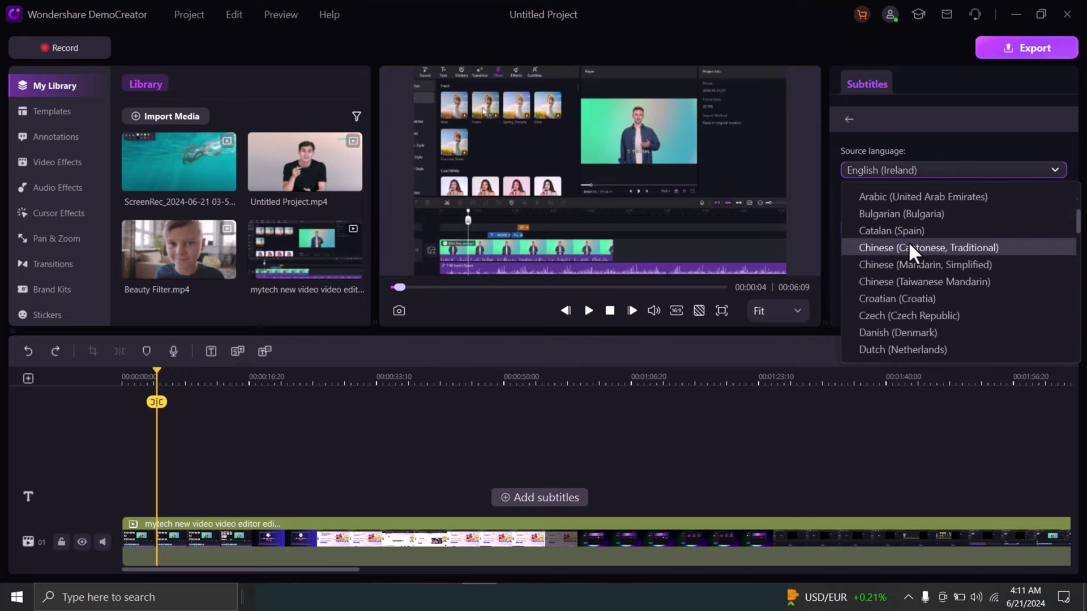
scroll(908, 247, "up", 3)
left_click(917, 224)
left_click(844, 193)
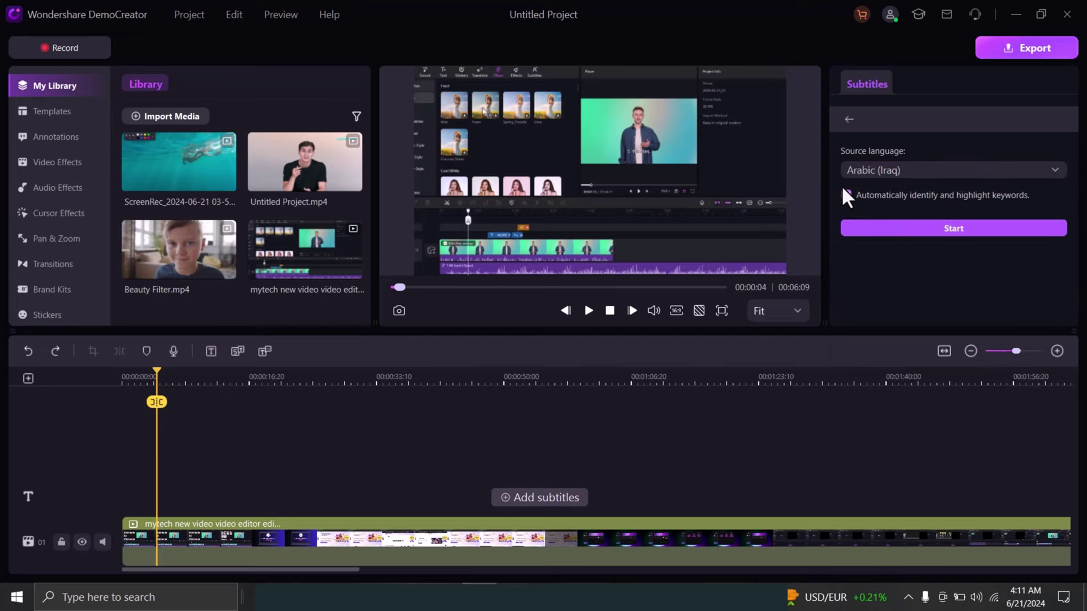
left_click(906, 231)
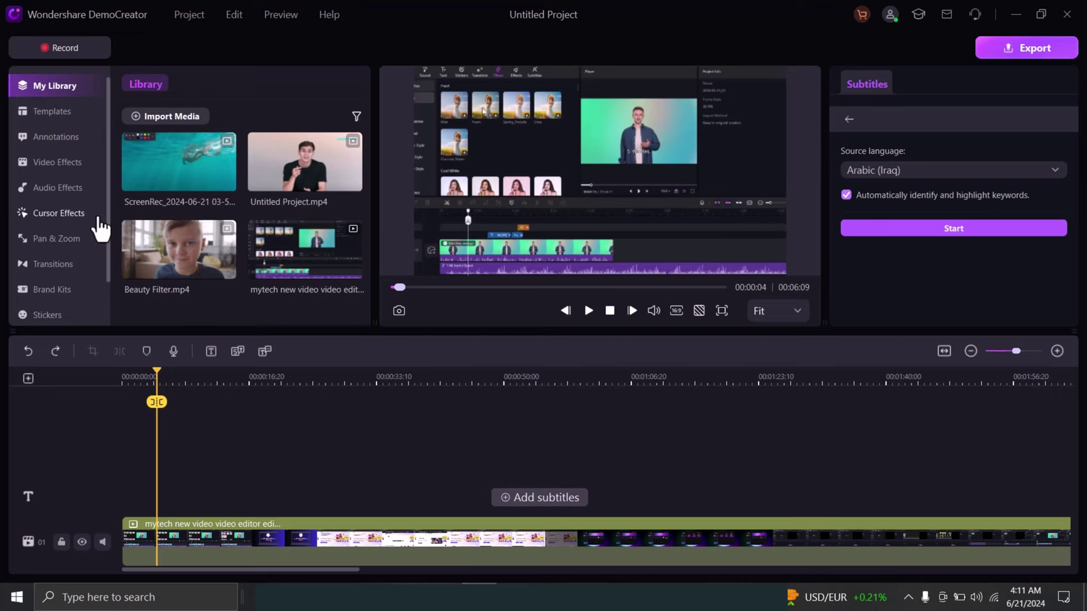
Open the collection of audio effects containing the AI Speech Enhancer
left_click(57, 191)
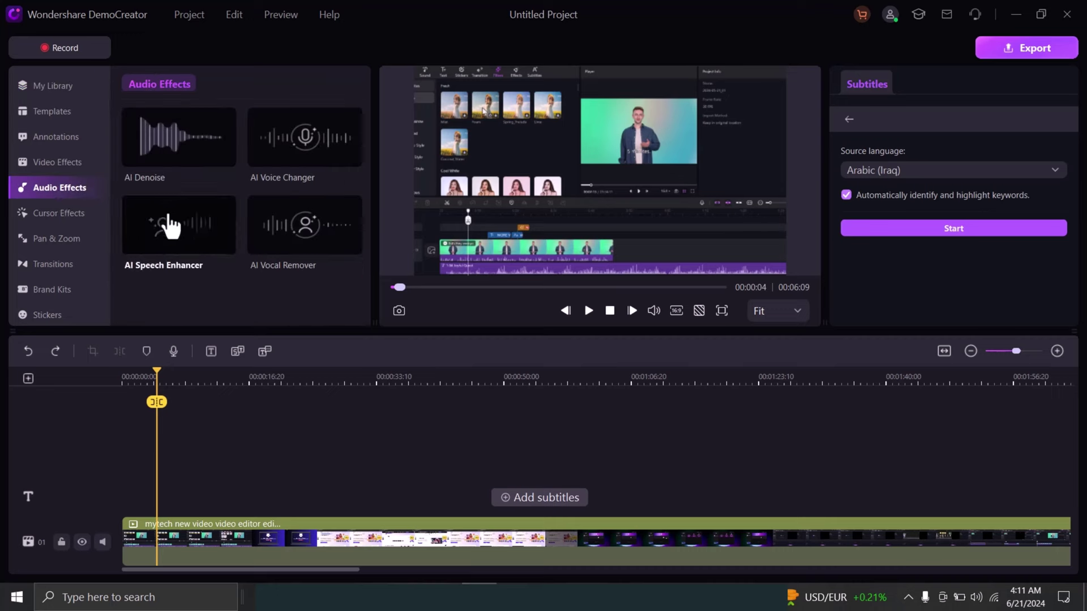